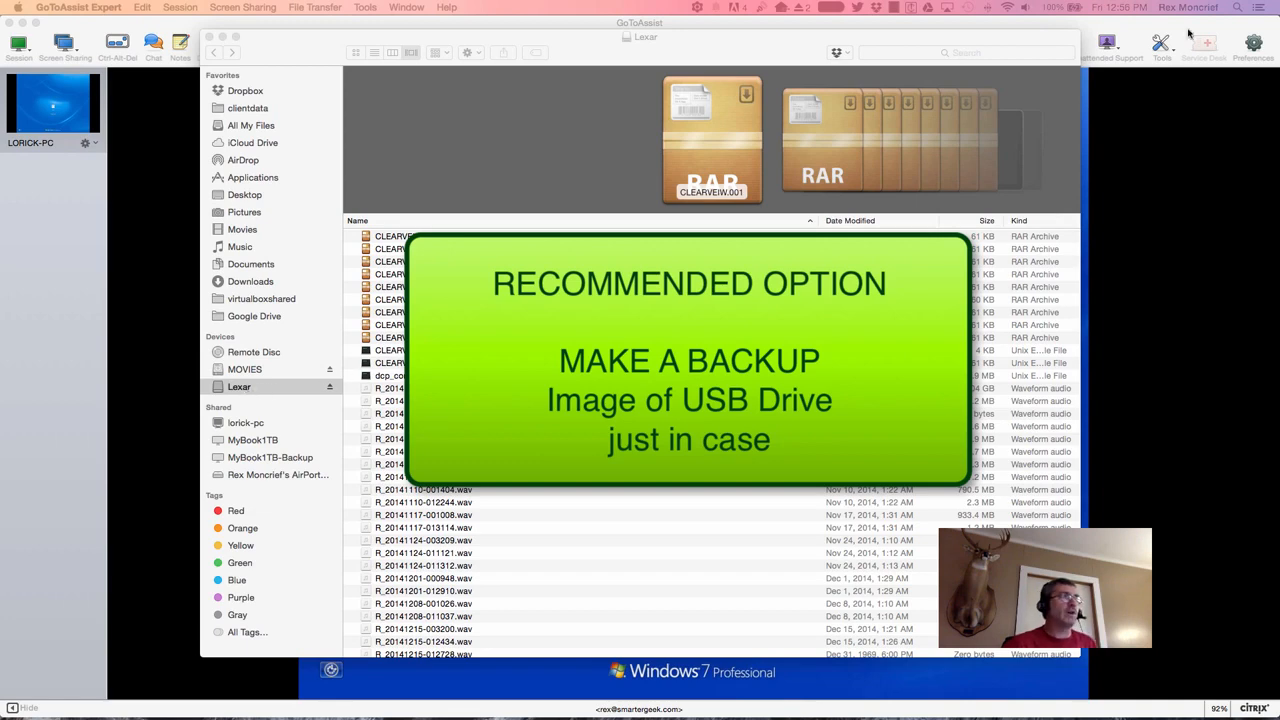
Step: Search the Mac for "disk", open Disk Utility and select the Lexar volume
left_click(1237, 8)
type("disk")
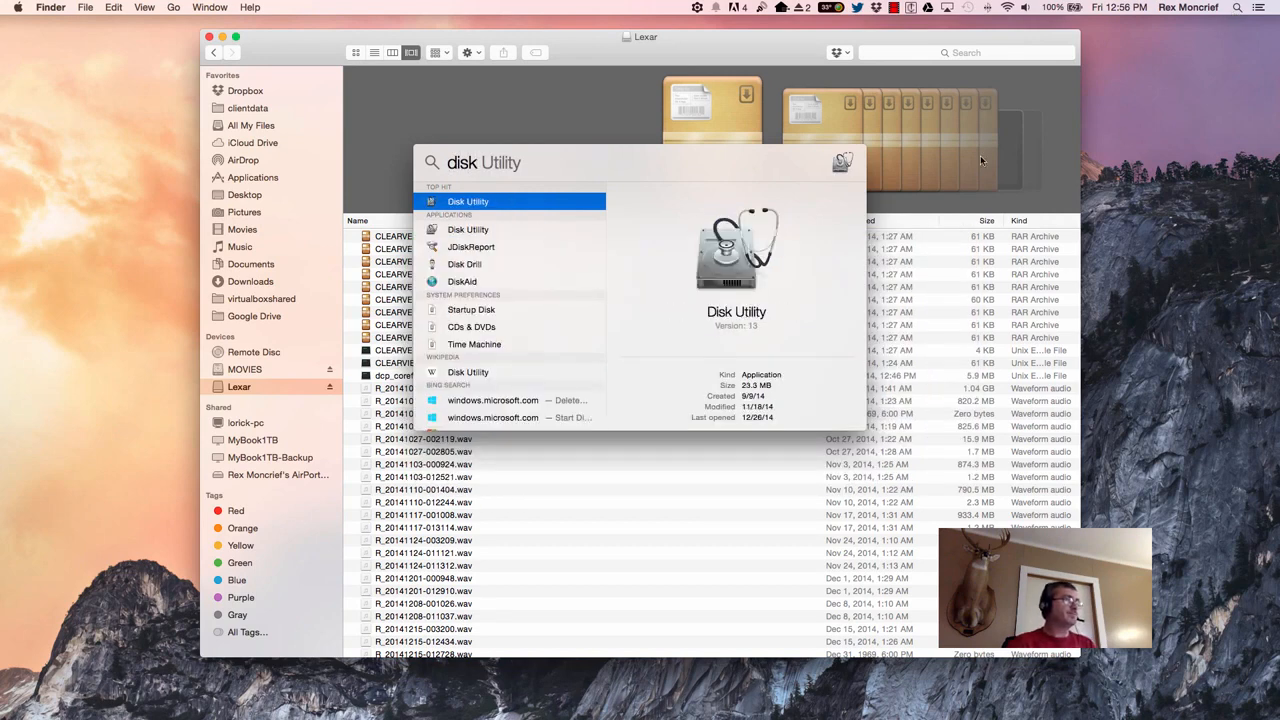
double_click(722, 268)
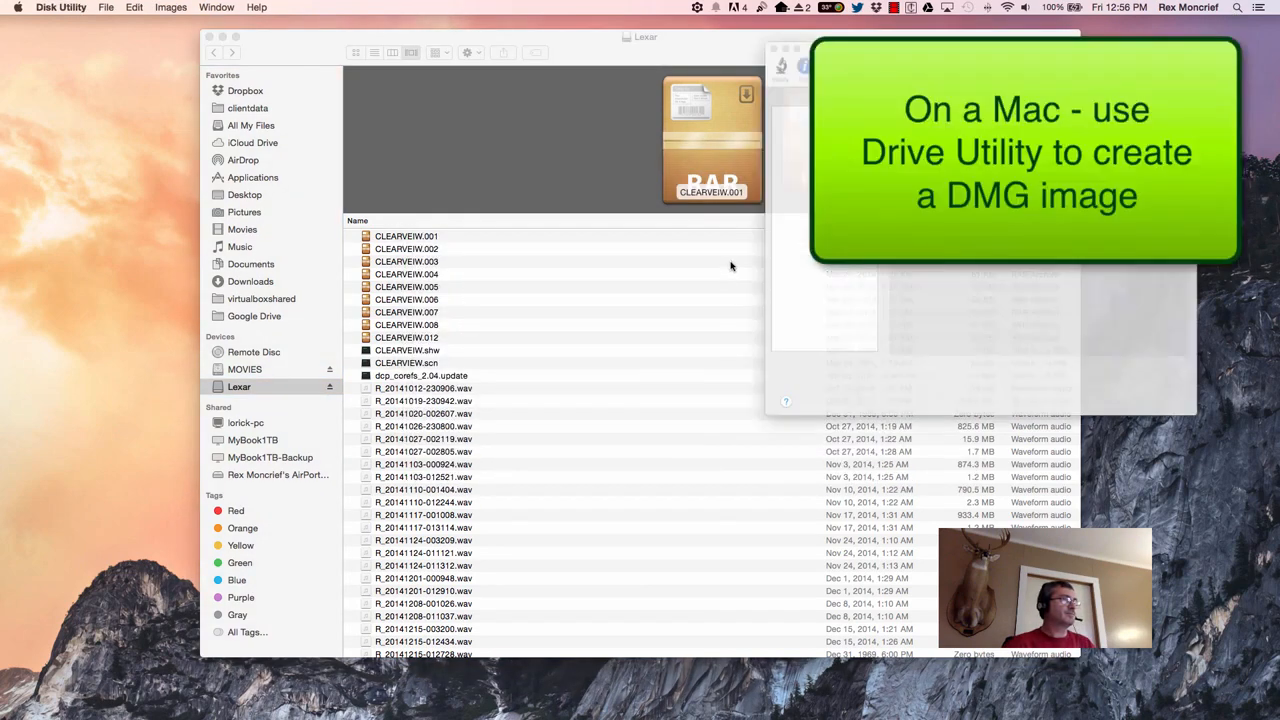
left_click(778, 208)
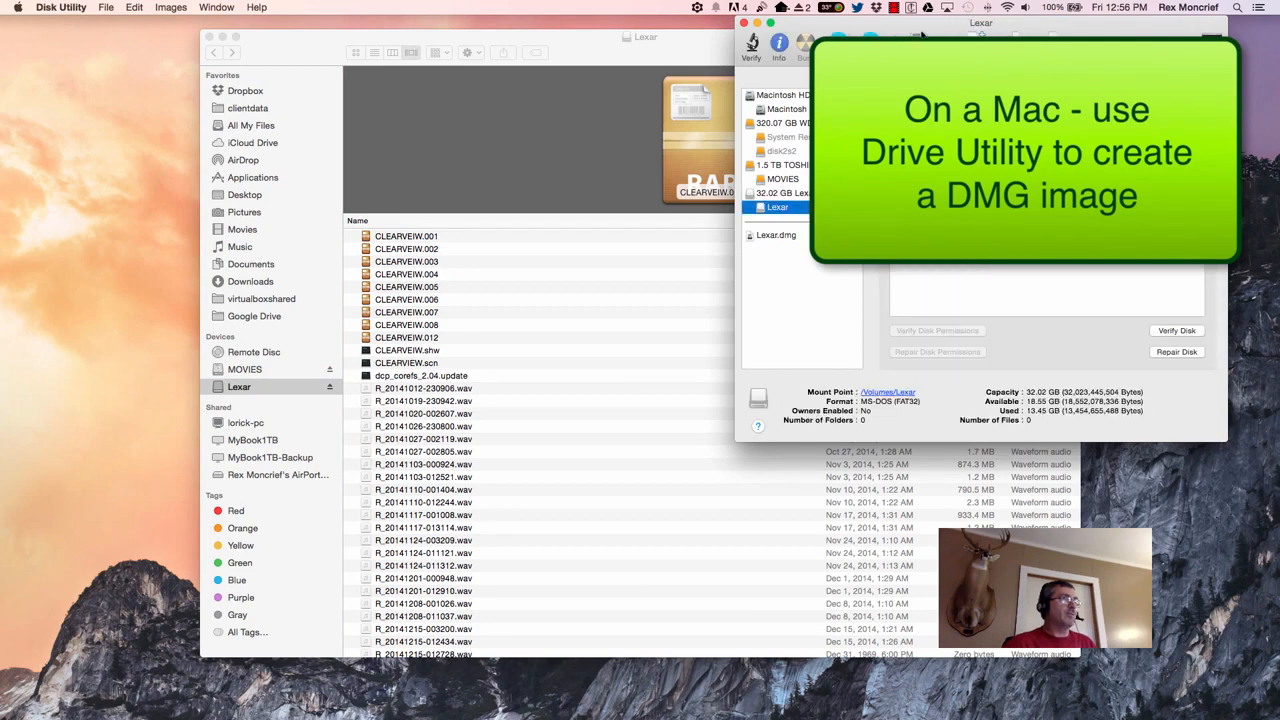
Step: Create a compressed, unencrypted disk image of the Lexar volume as Lexar-1.dmg in TempStuff, authorising it with the account password
left_click(975, 45)
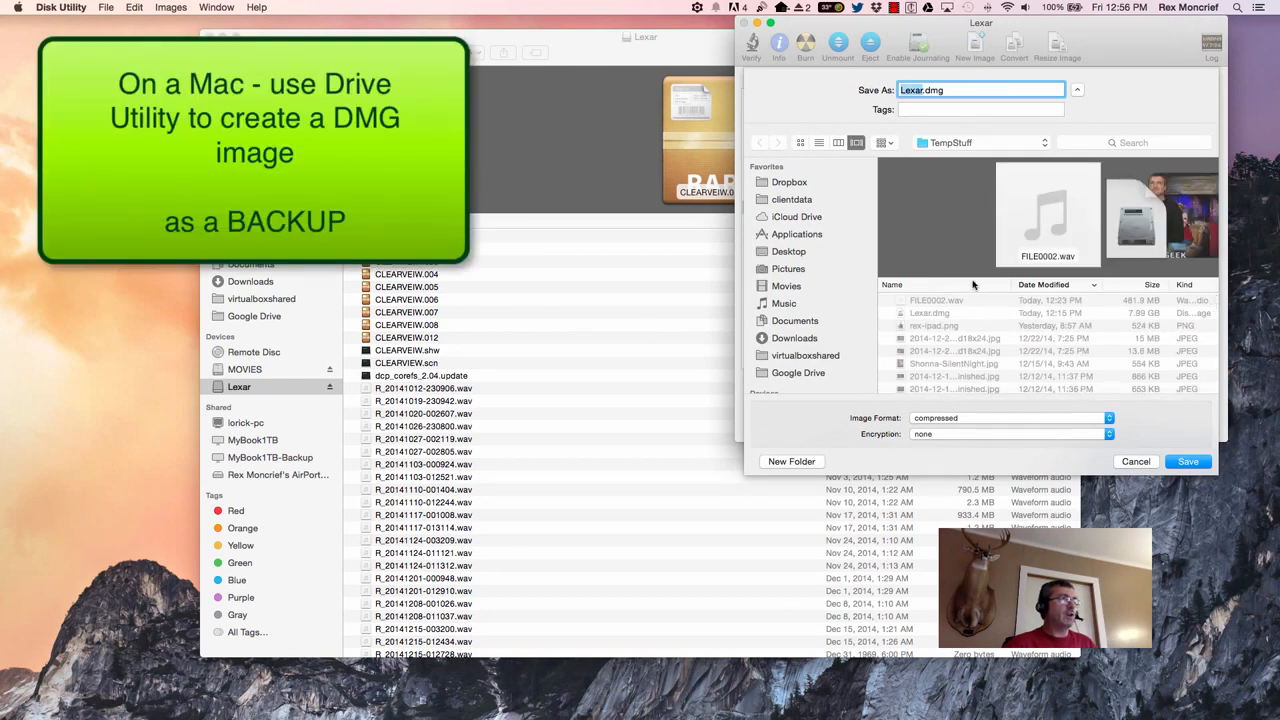
left_click(922, 90)
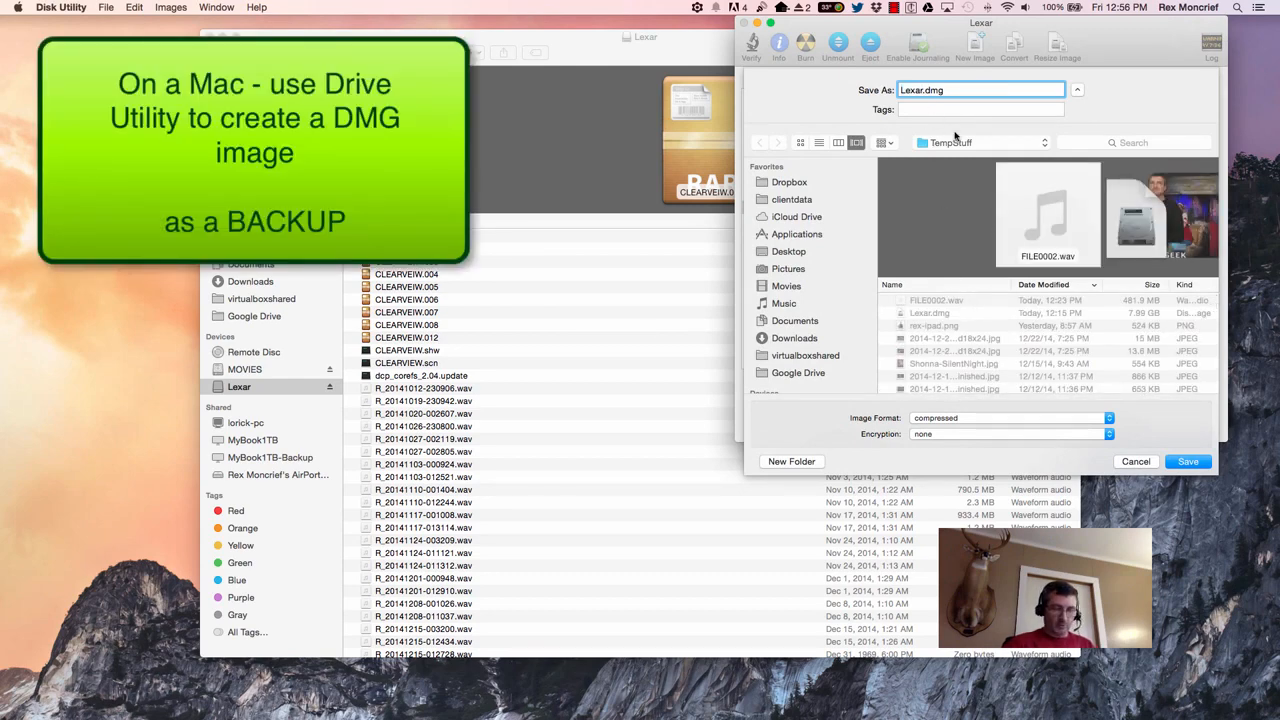
type("-1")
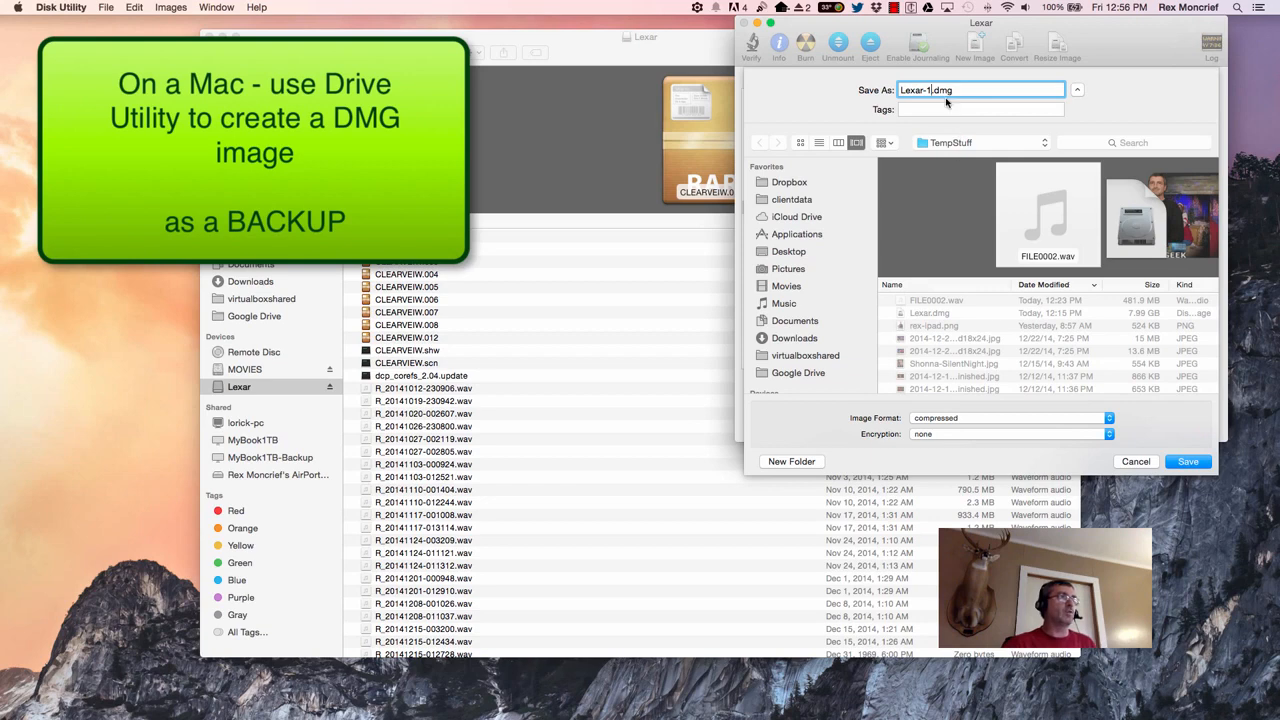
left_click(1188, 462)
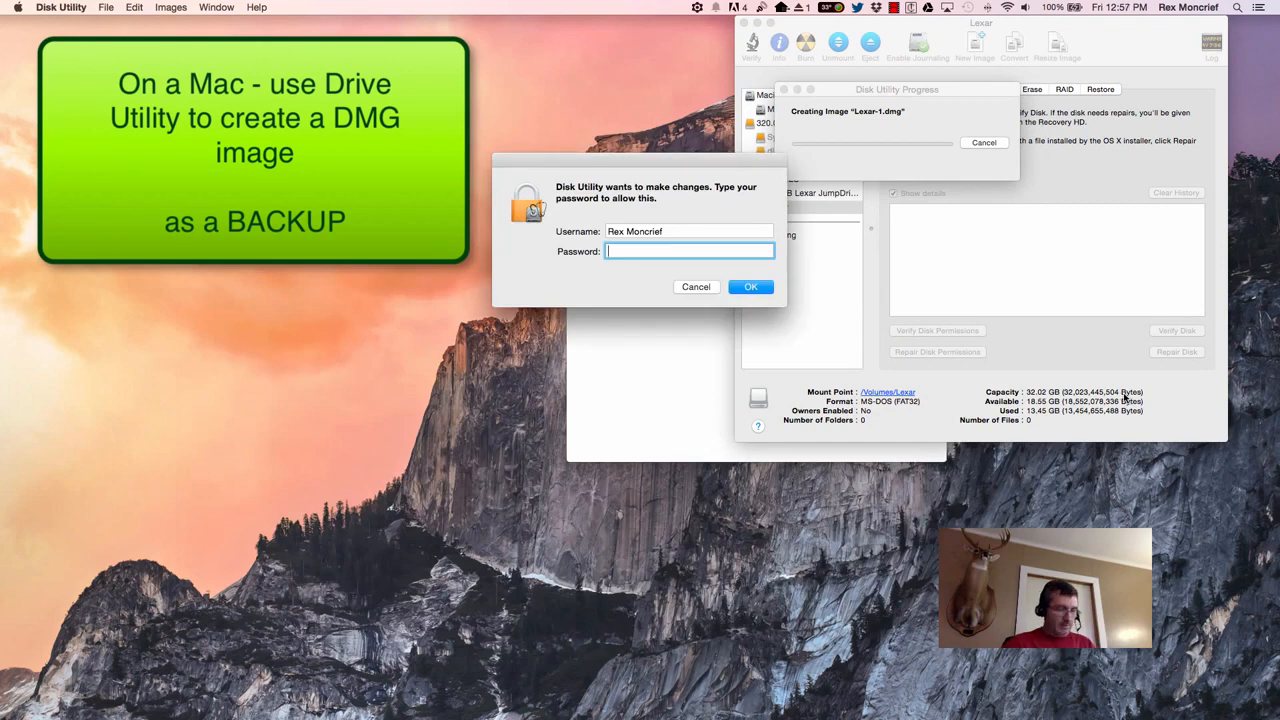
type("******")
key("Return")
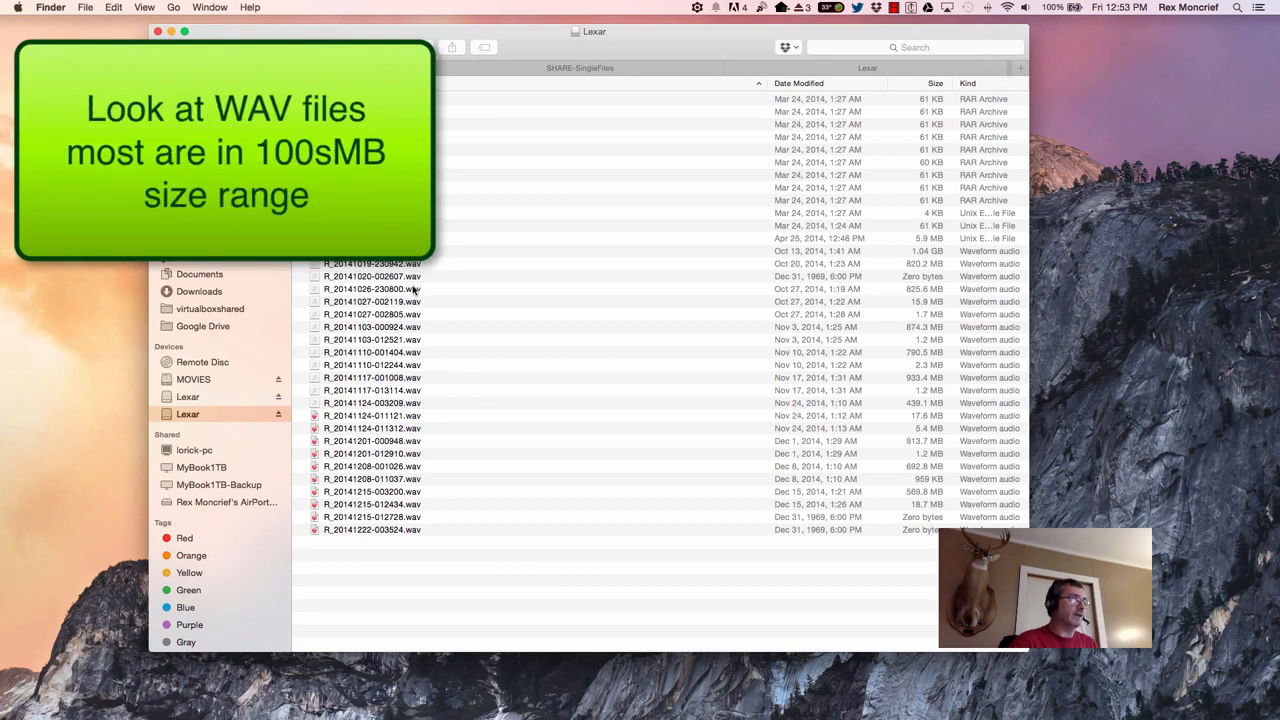
Step: Sort the Lexar drive's files in Finder by size to examine how large the WAV recordings are
left_click(931, 84)
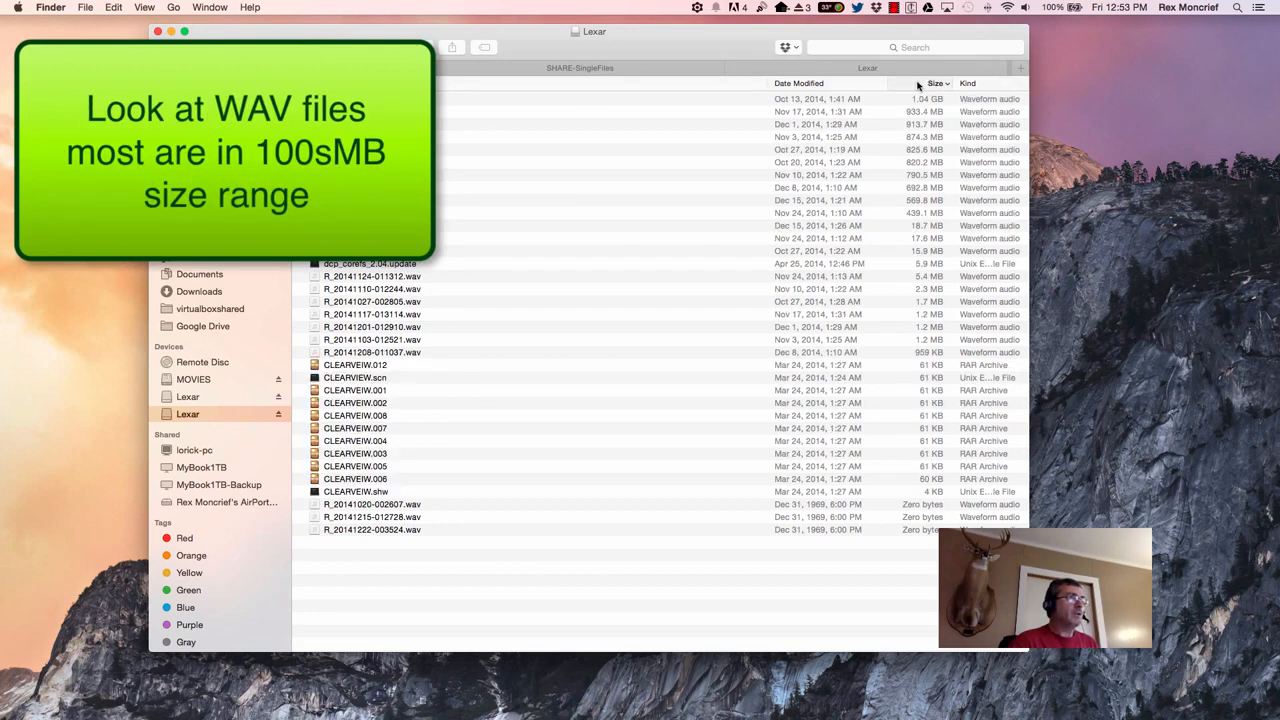
left_click(918, 84)
left_click(850, 100)
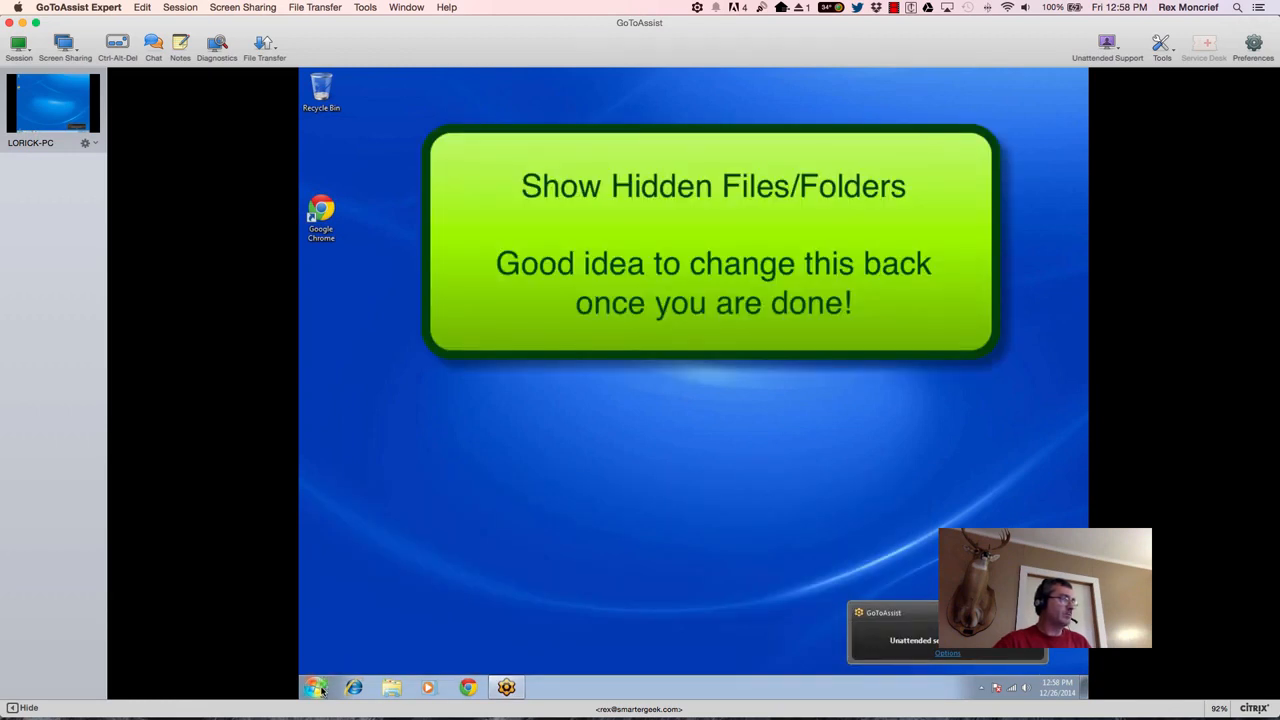
Step: On the remote Windows PC, search Control Panel for "folder" and open Folder Options
left_click(318, 686)
left_click(490, 549)
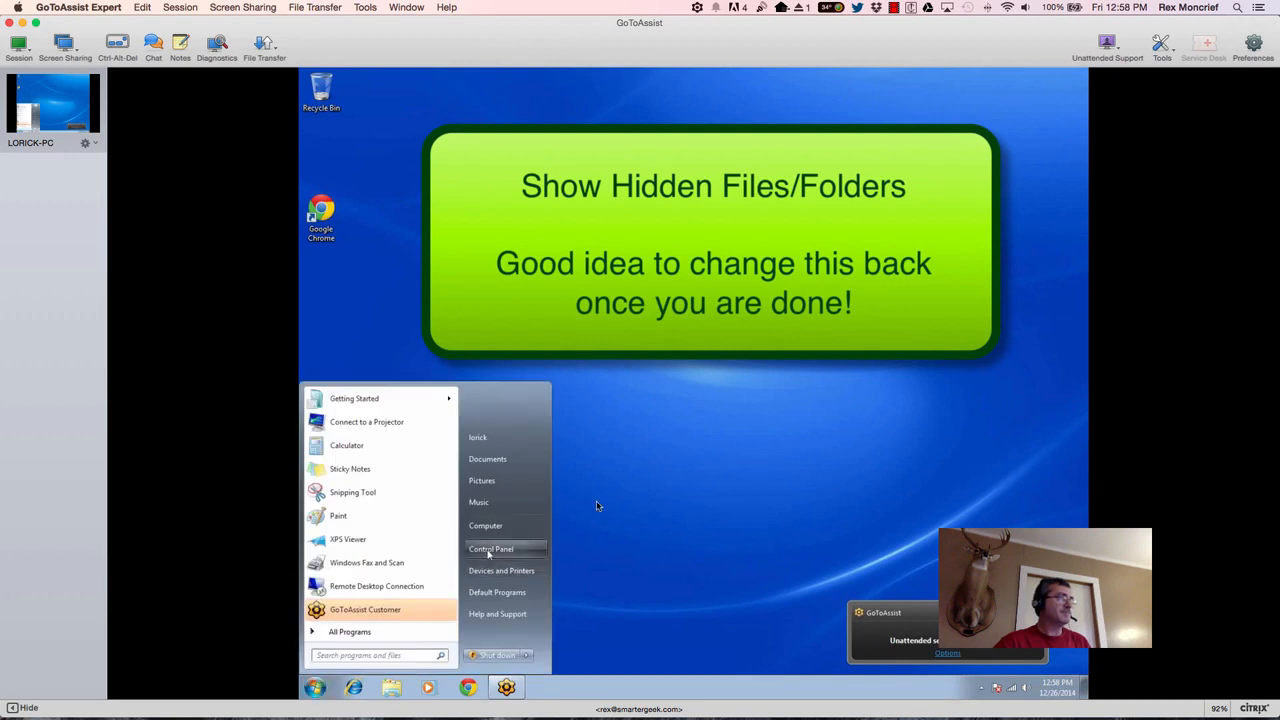
left_click(754, 111)
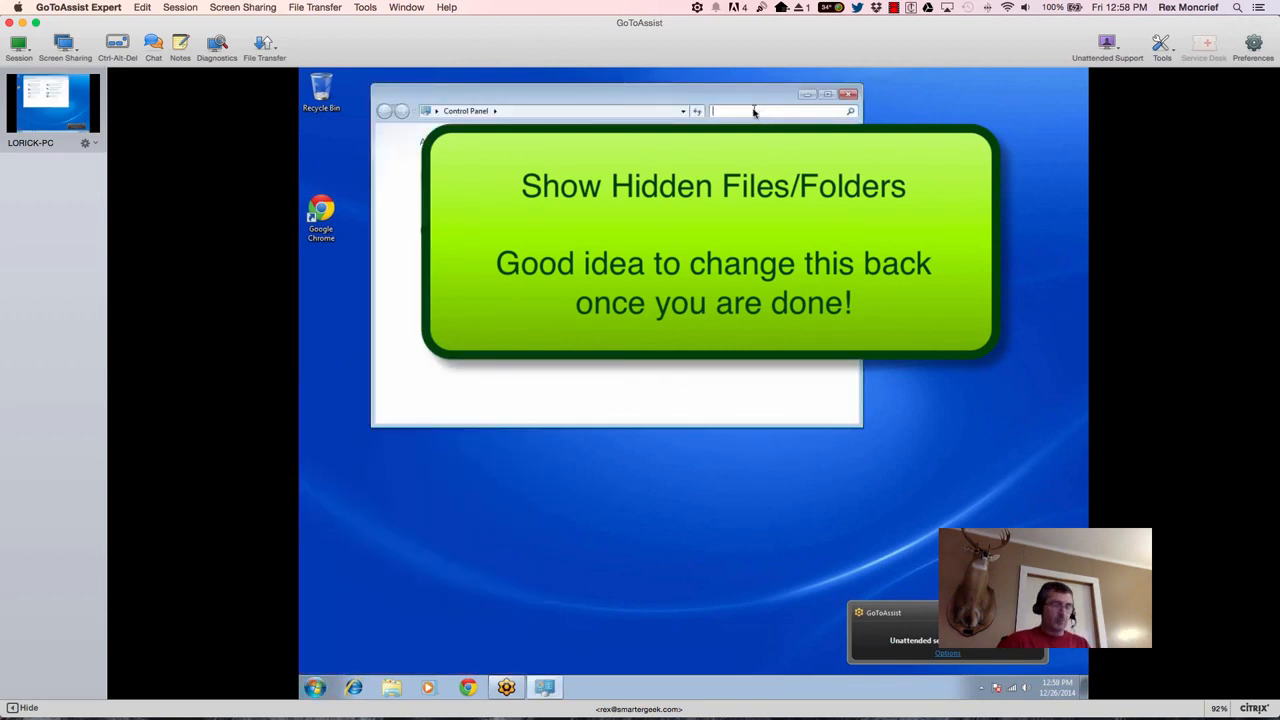
type("folder")
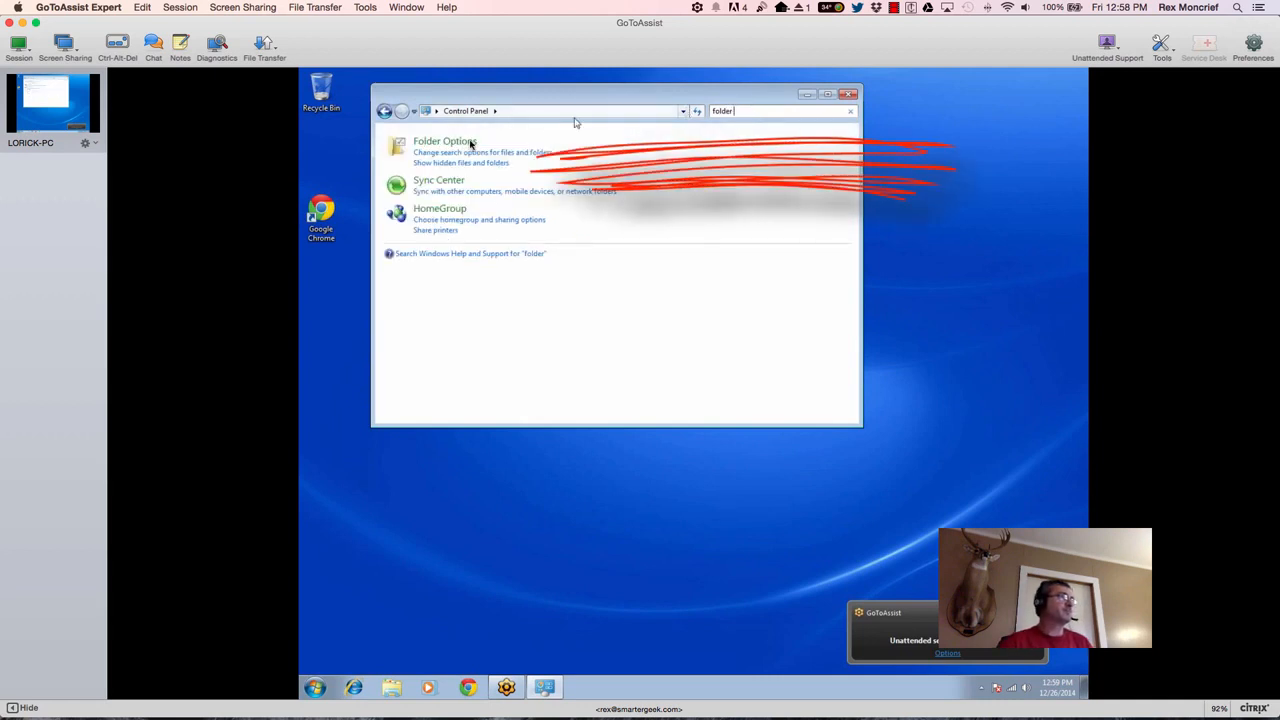
left_click(470, 145)
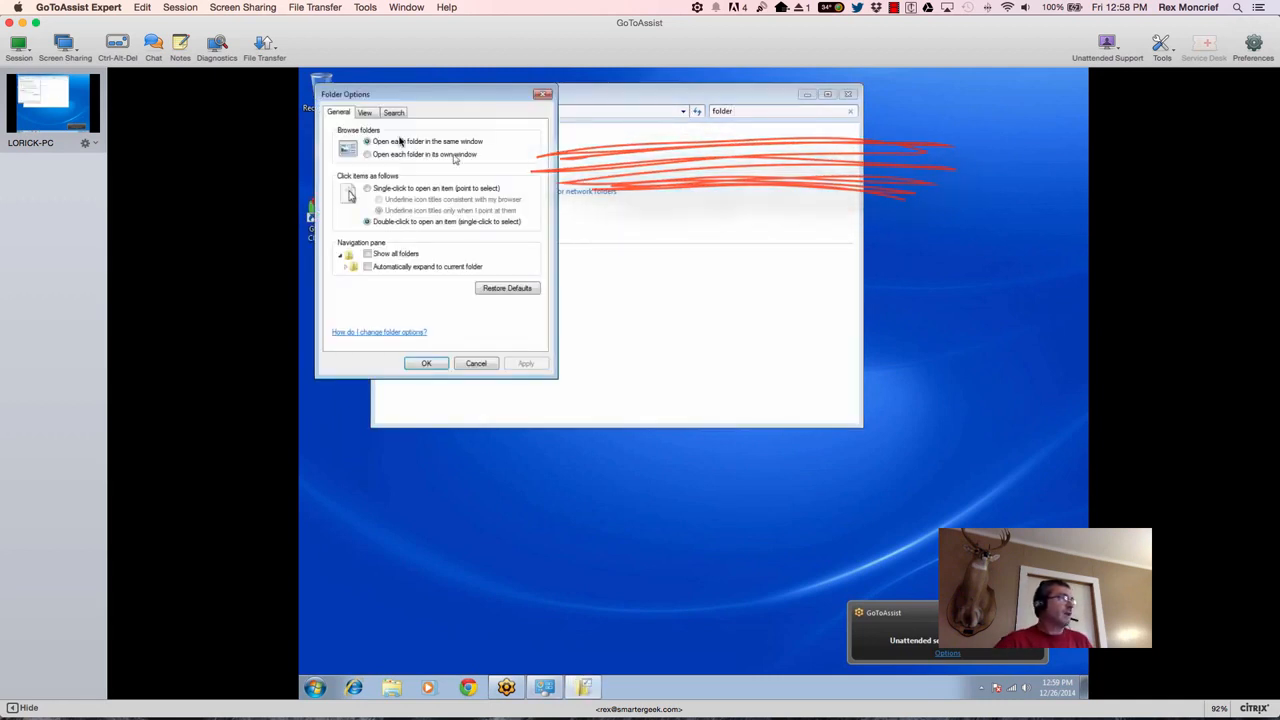
Step: Show hidden files, known file extensions and protected operating system files, apply the folder options and close Control Panel
left_click(365, 114)
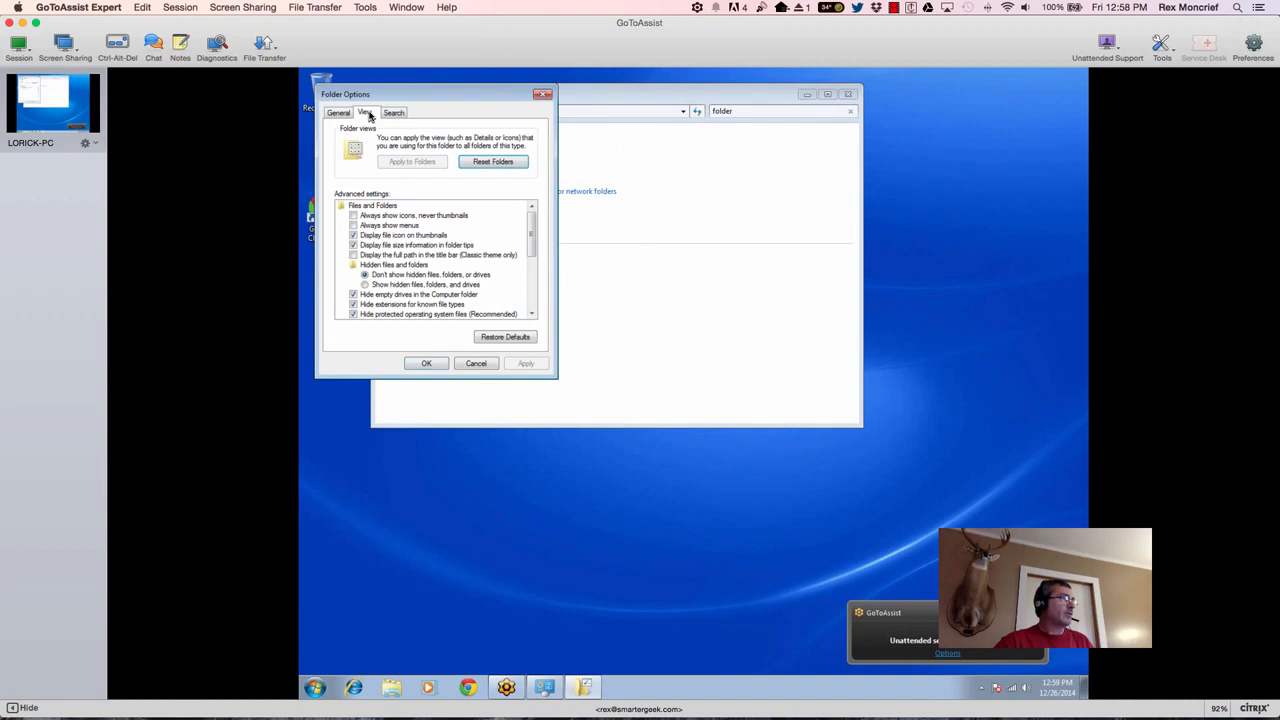
left_click(424, 286)
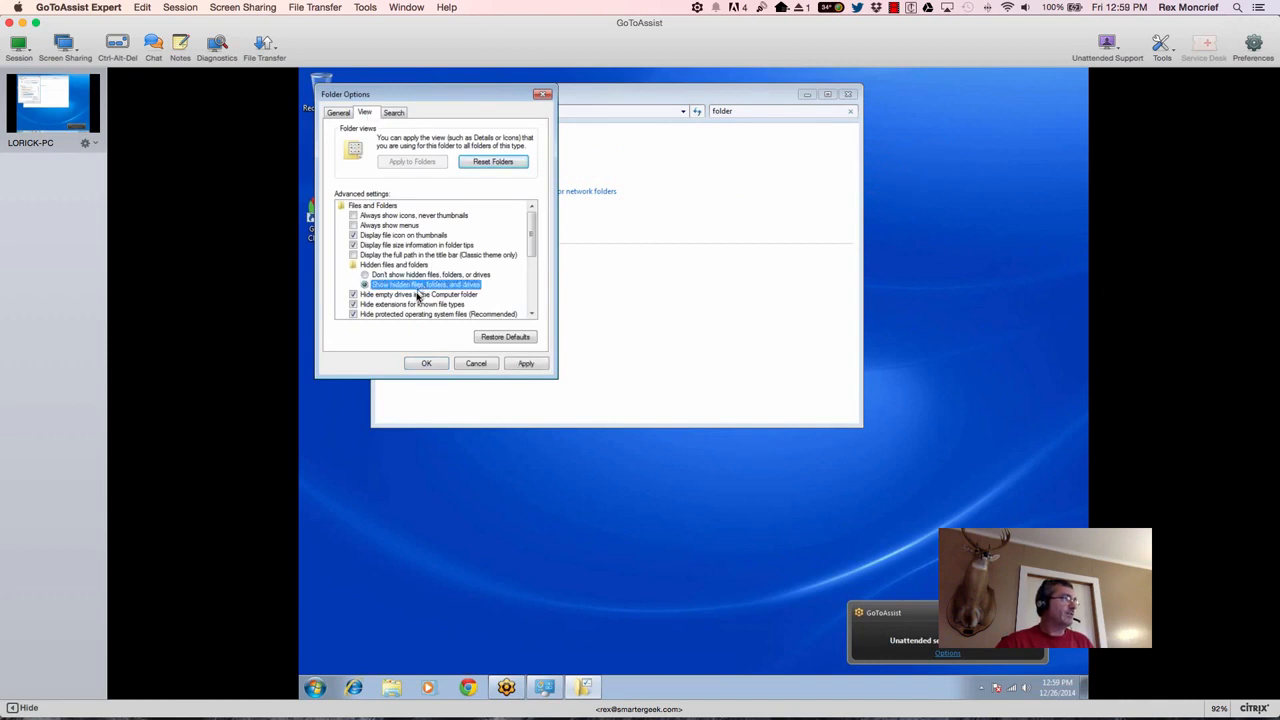
left_click(413, 306)
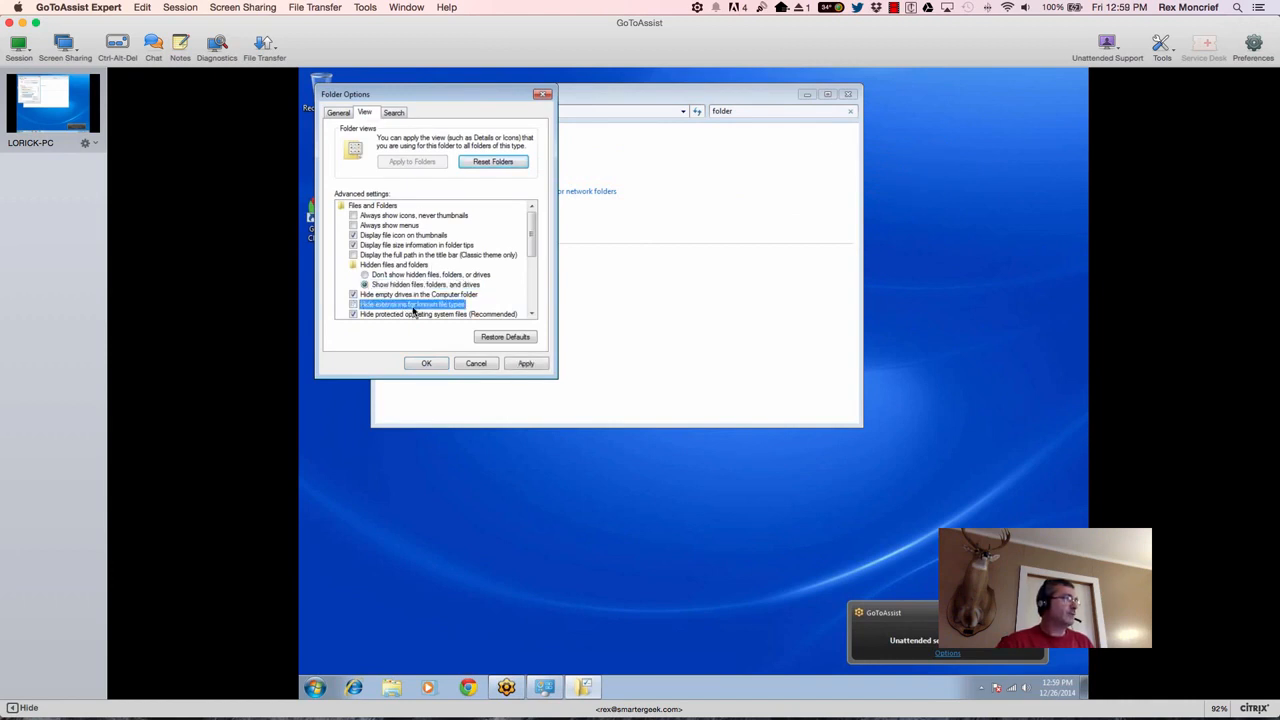
left_click(423, 317)
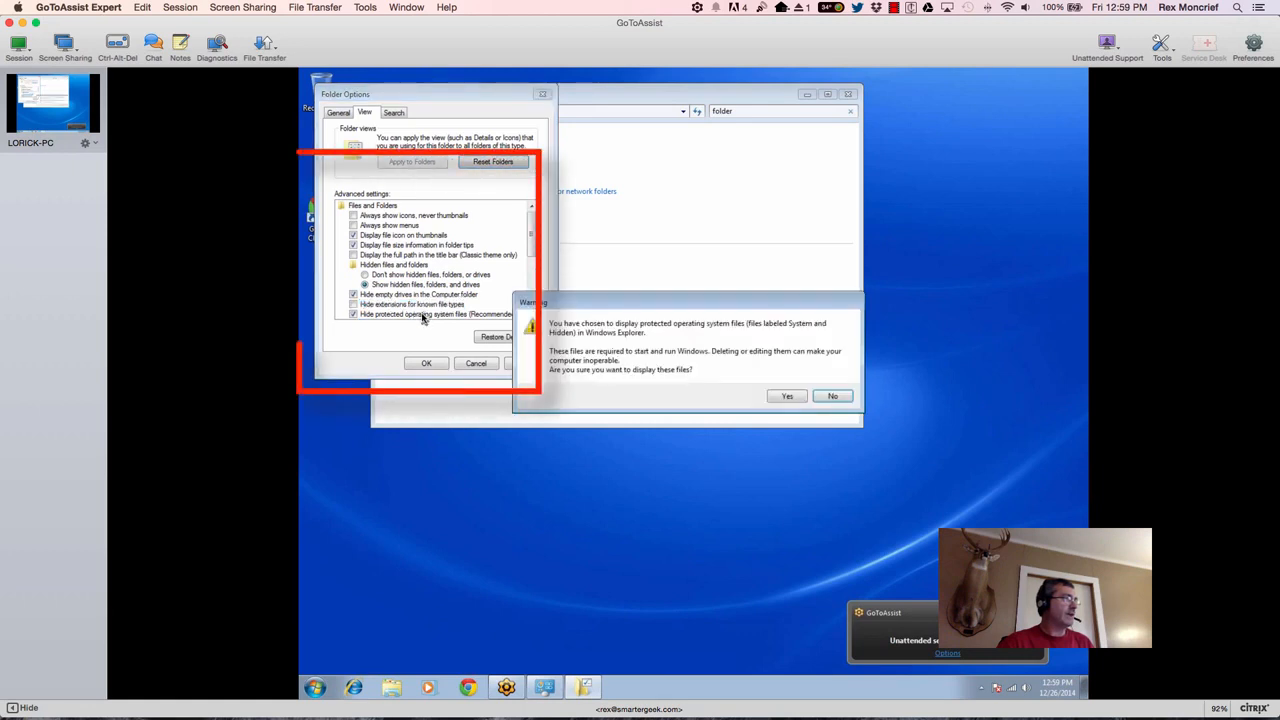
left_click(788, 397)
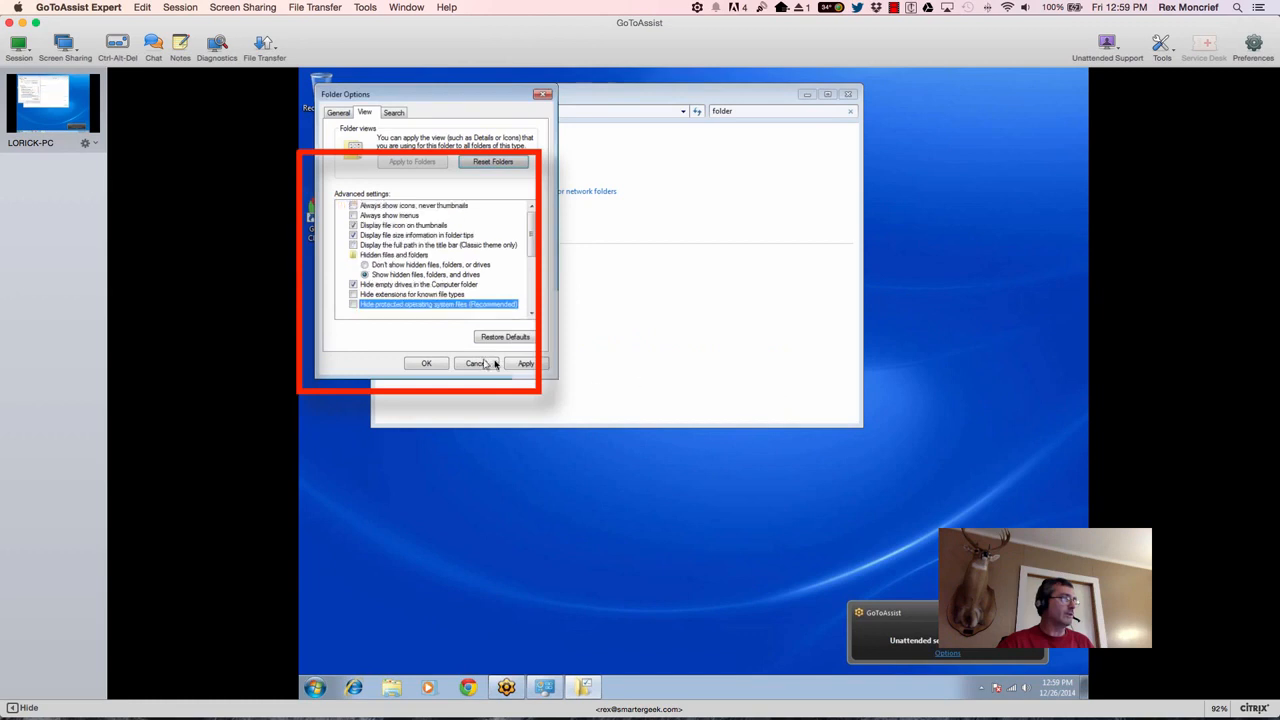
left_click(525, 363)
left_click(426, 363)
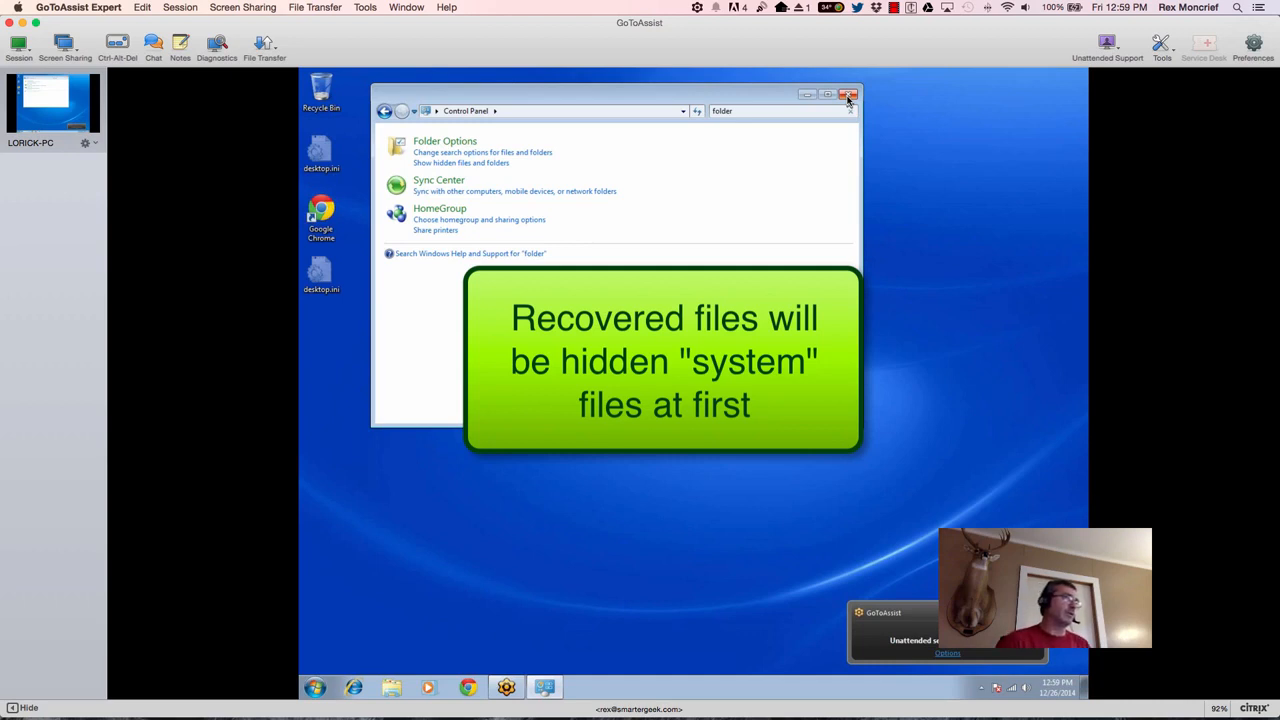
left_click(848, 96)
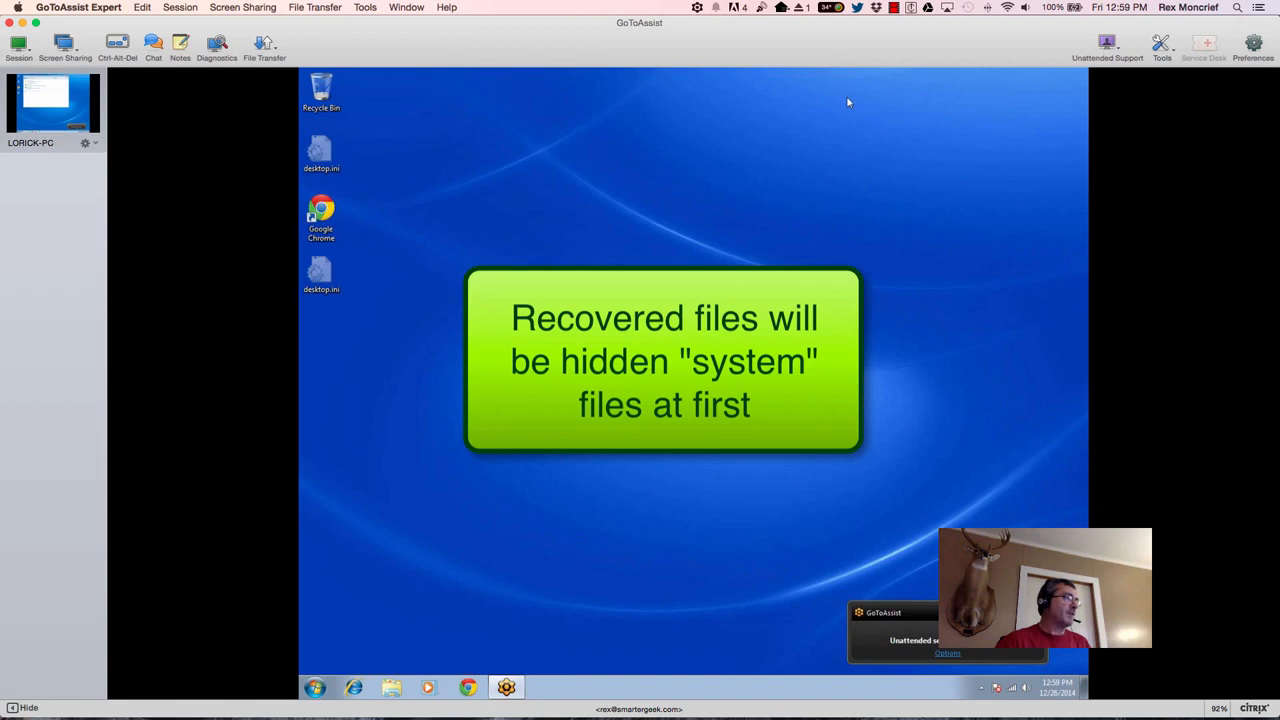
Step: Open a Command Prompt with cmd and move its window nearer the middle of the desktop
left_click(315, 687)
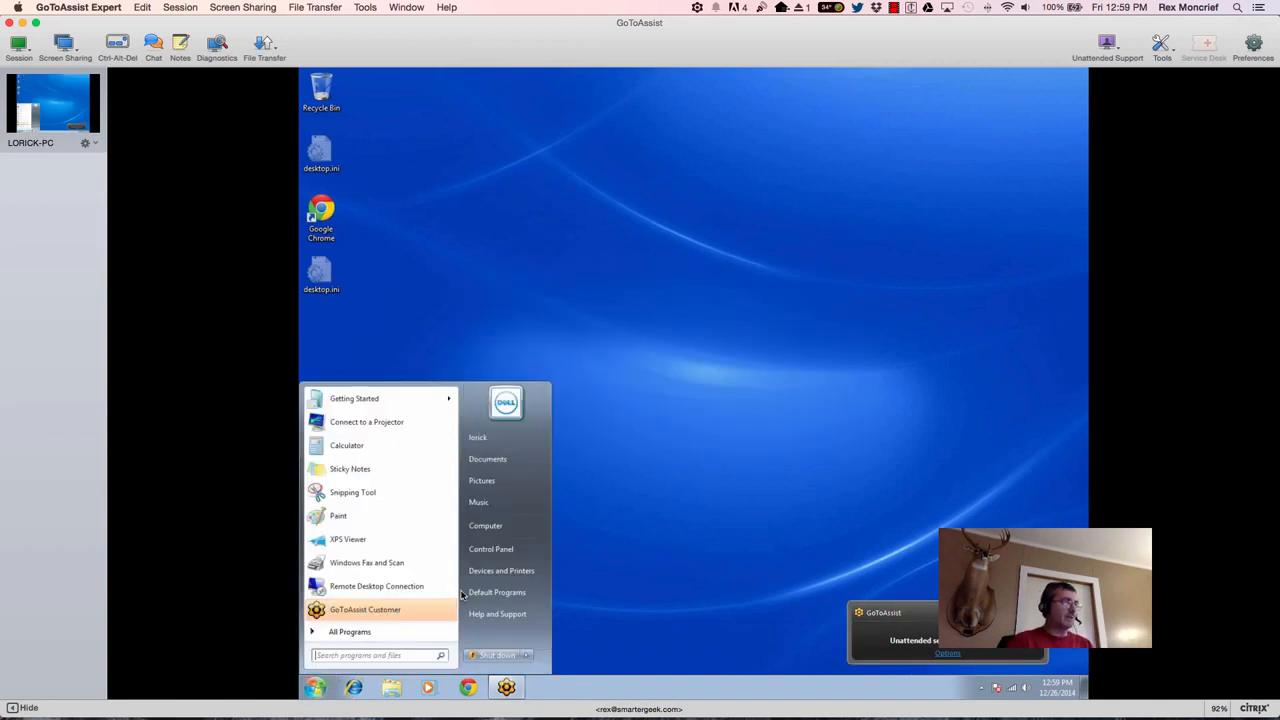
left_click(400, 658)
type("cmd")
key("Return")
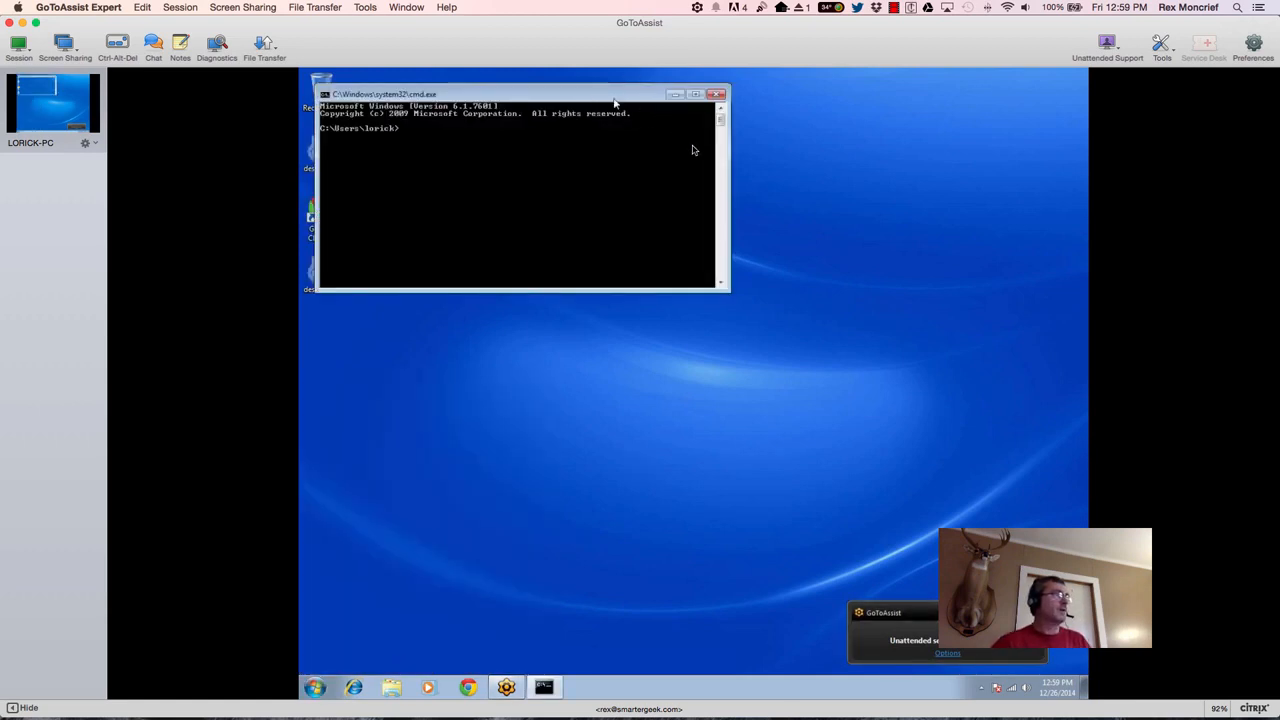
left_click_drag(592, 97, 715, 172)
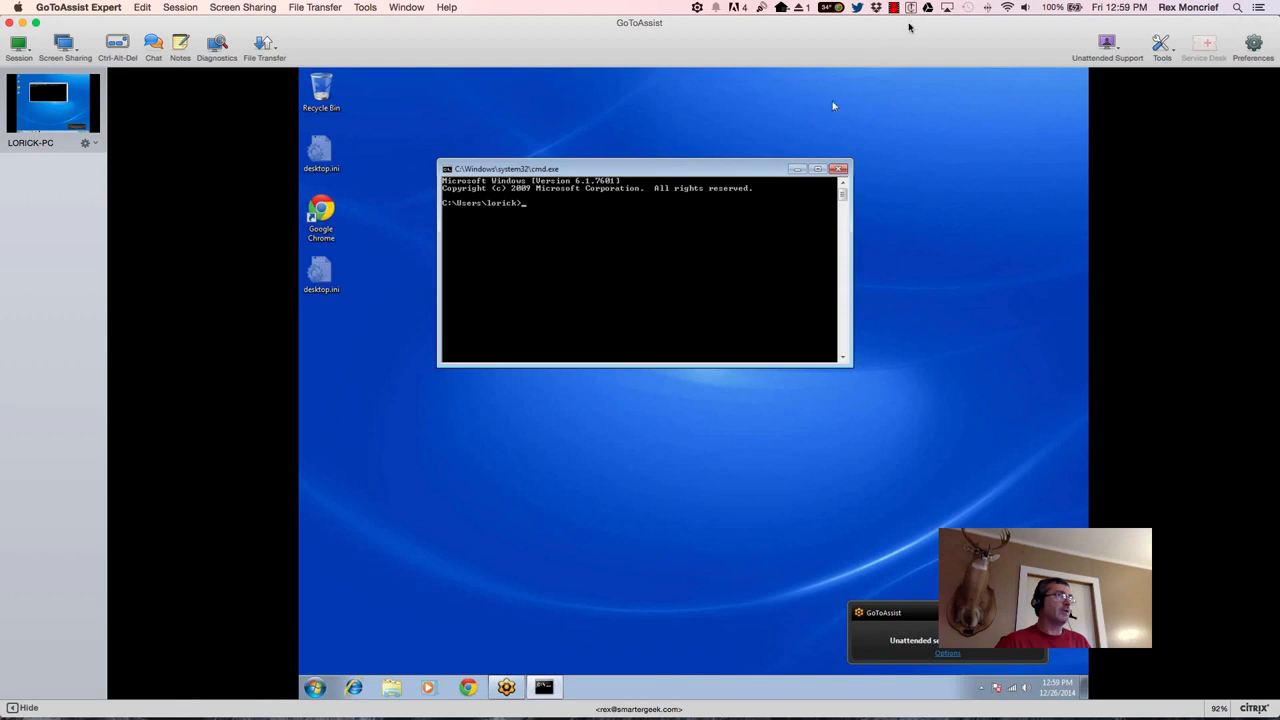
left_click(896, 12)
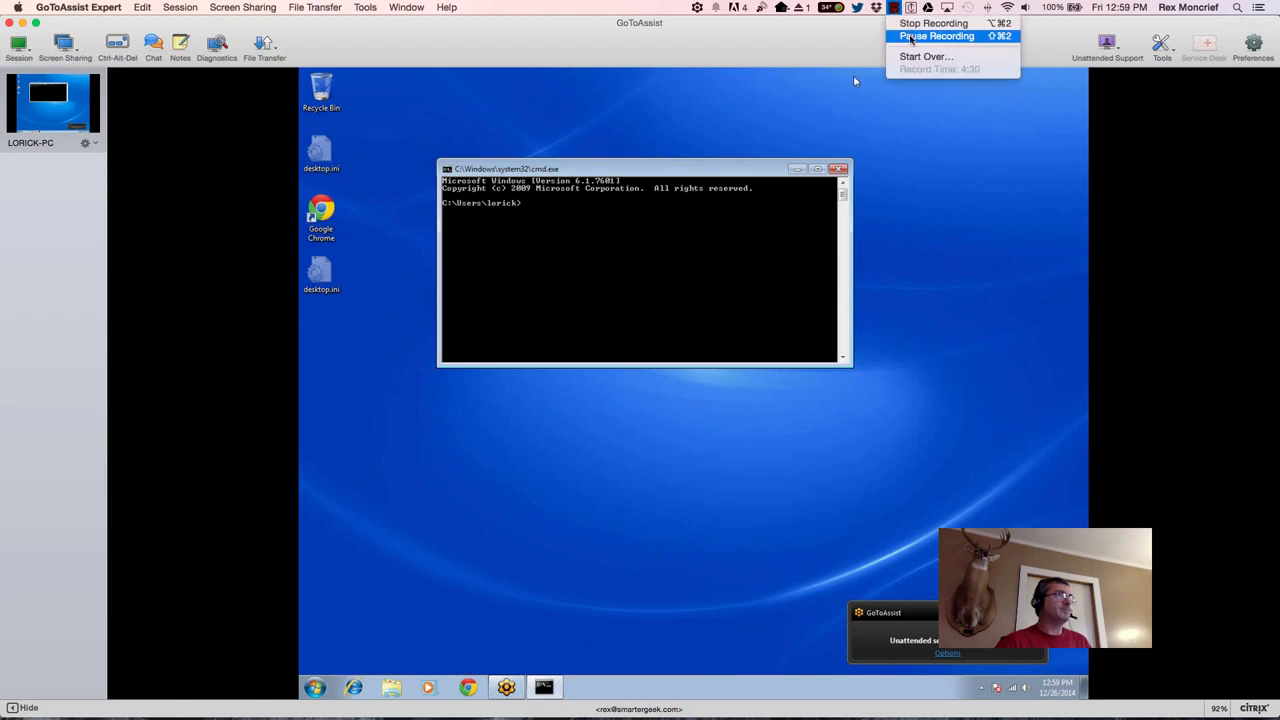
left_click(915, 38)
left_click(338, 662)
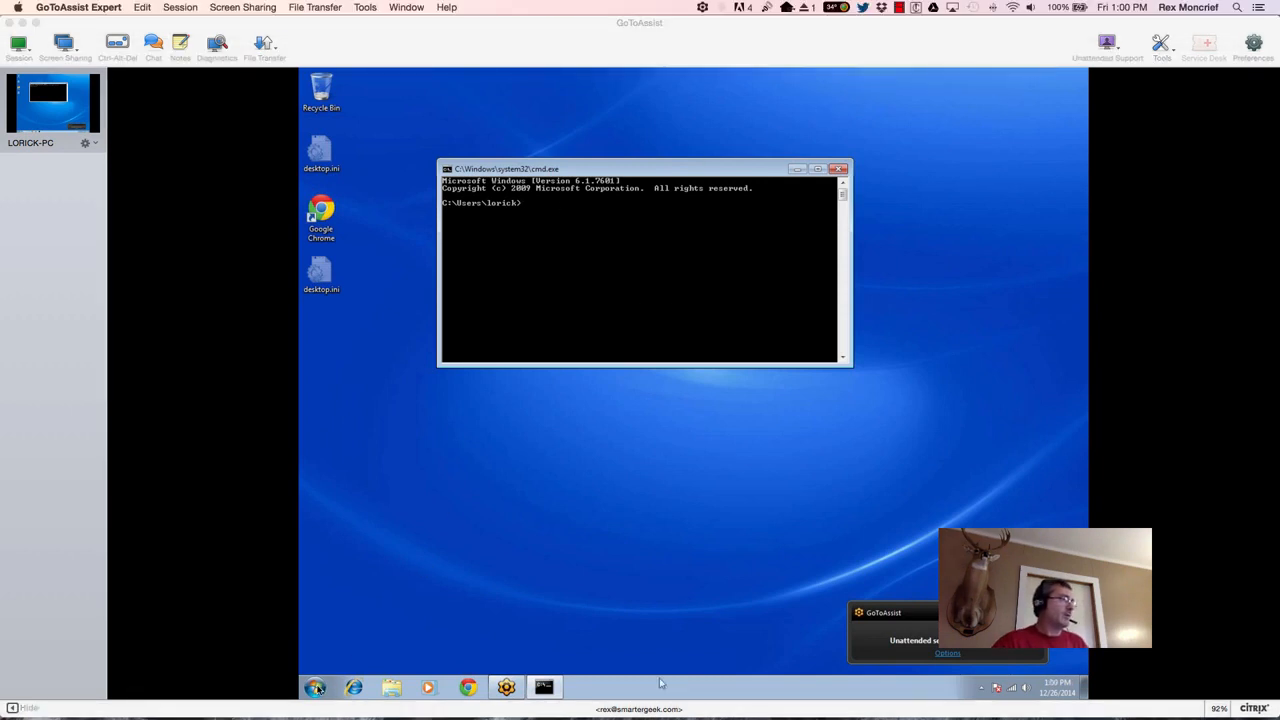
Step: Look up the Lexar drive's letter in the Computer window, and close that window
left_click(315, 687)
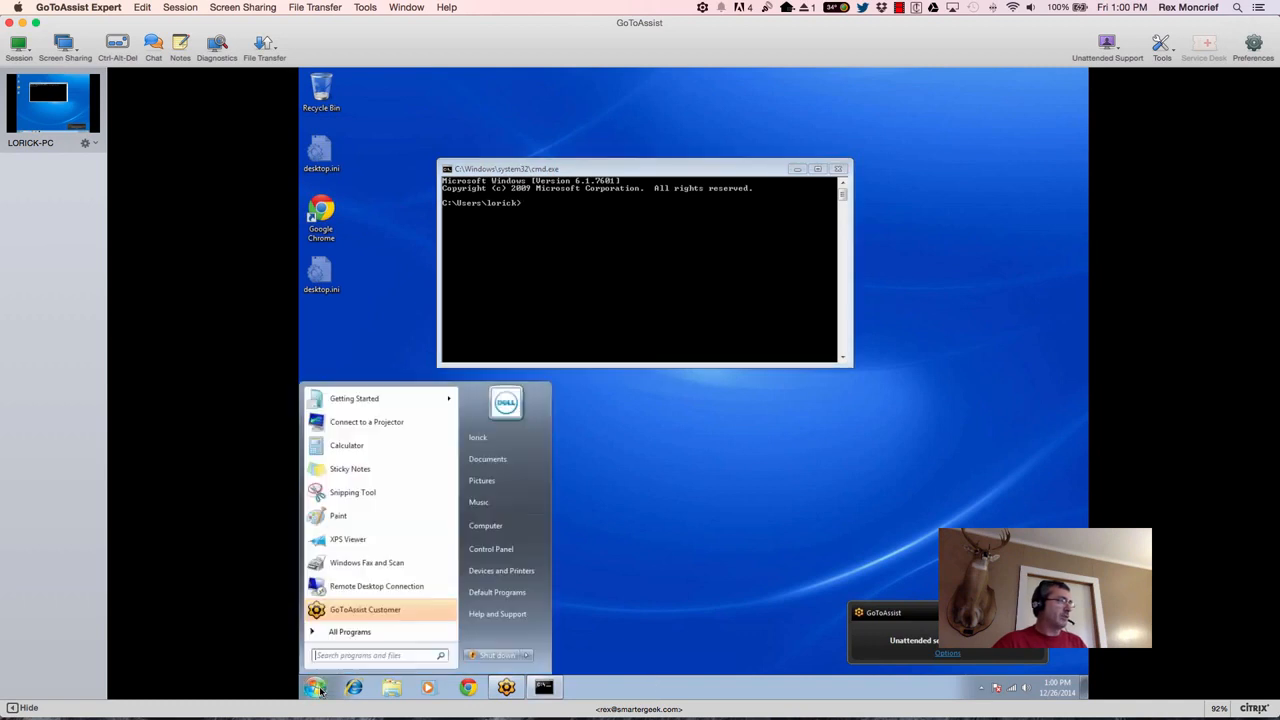
left_click(490, 527)
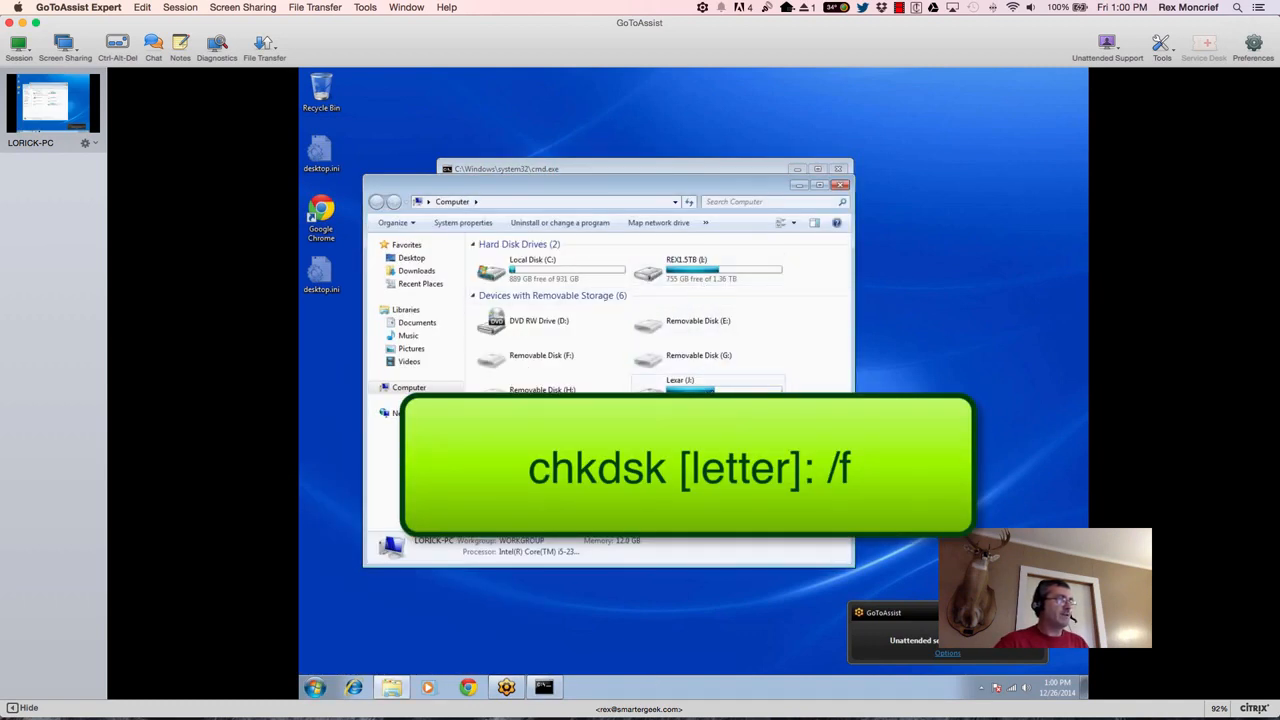
left_click(841, 188)
Step: Run chkdsk j: /f in the Command Prompt to check and repair the Lexar drive, and close the prompt
left_click(559, 216)
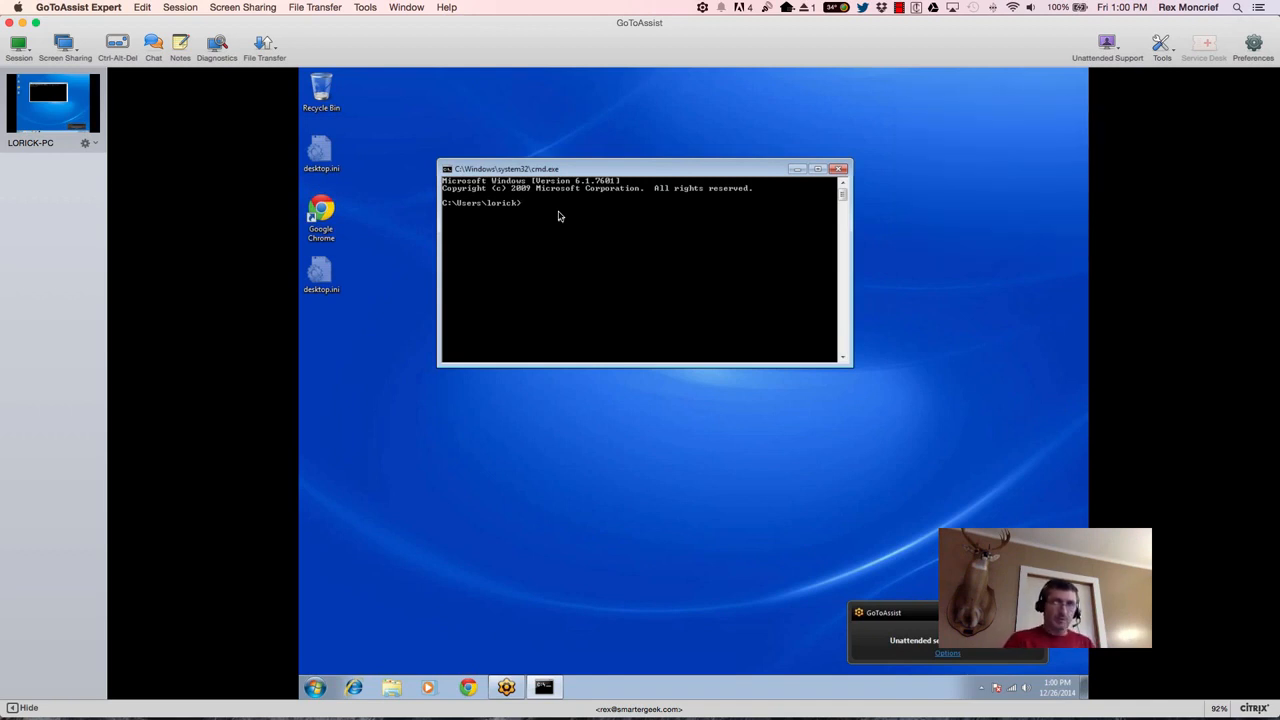
type("chkdsk j: /f")
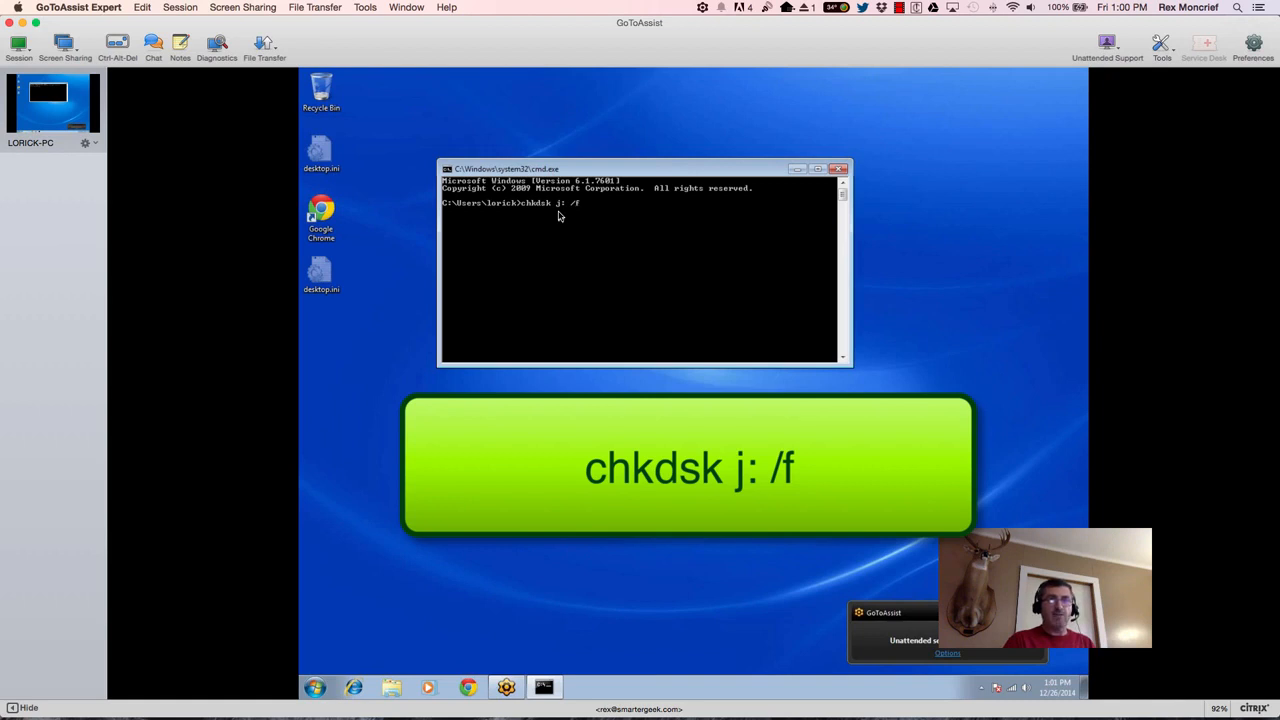
key("Return")
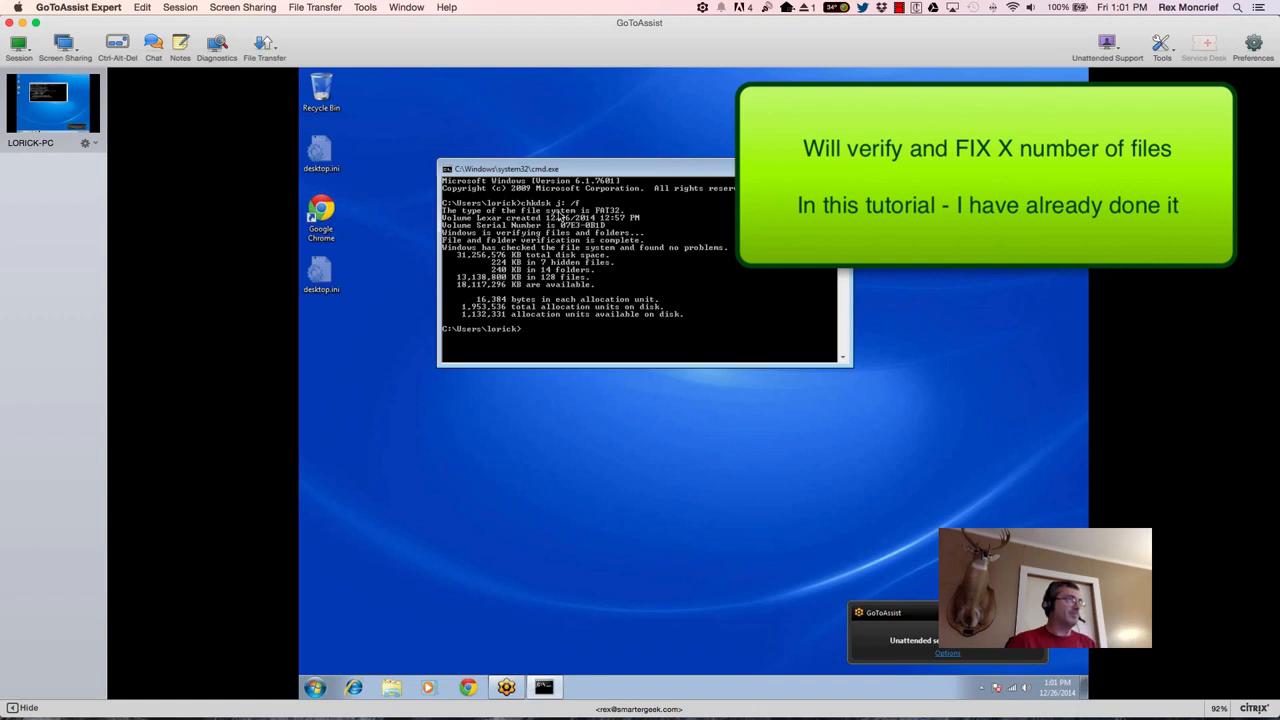
left_click(836, 167)
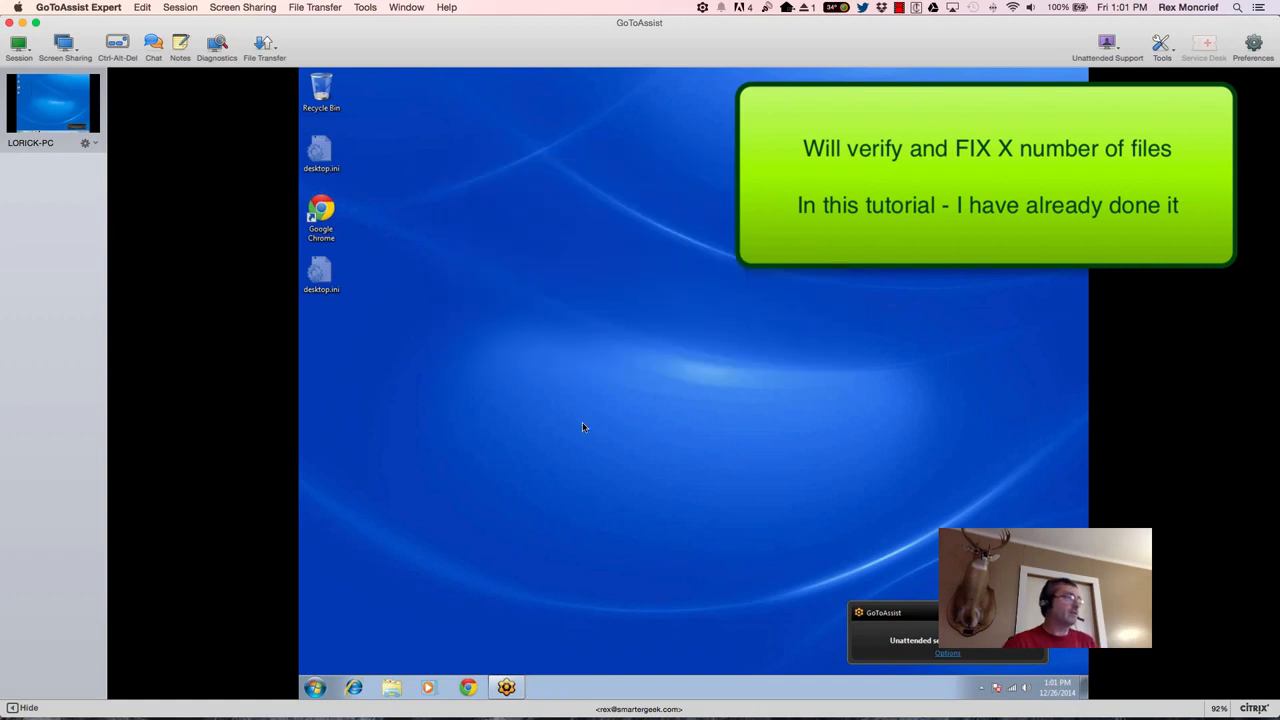
Step: Open the Computer window and browse into the Lexar (J:) removable disk
left_click(315, 687)
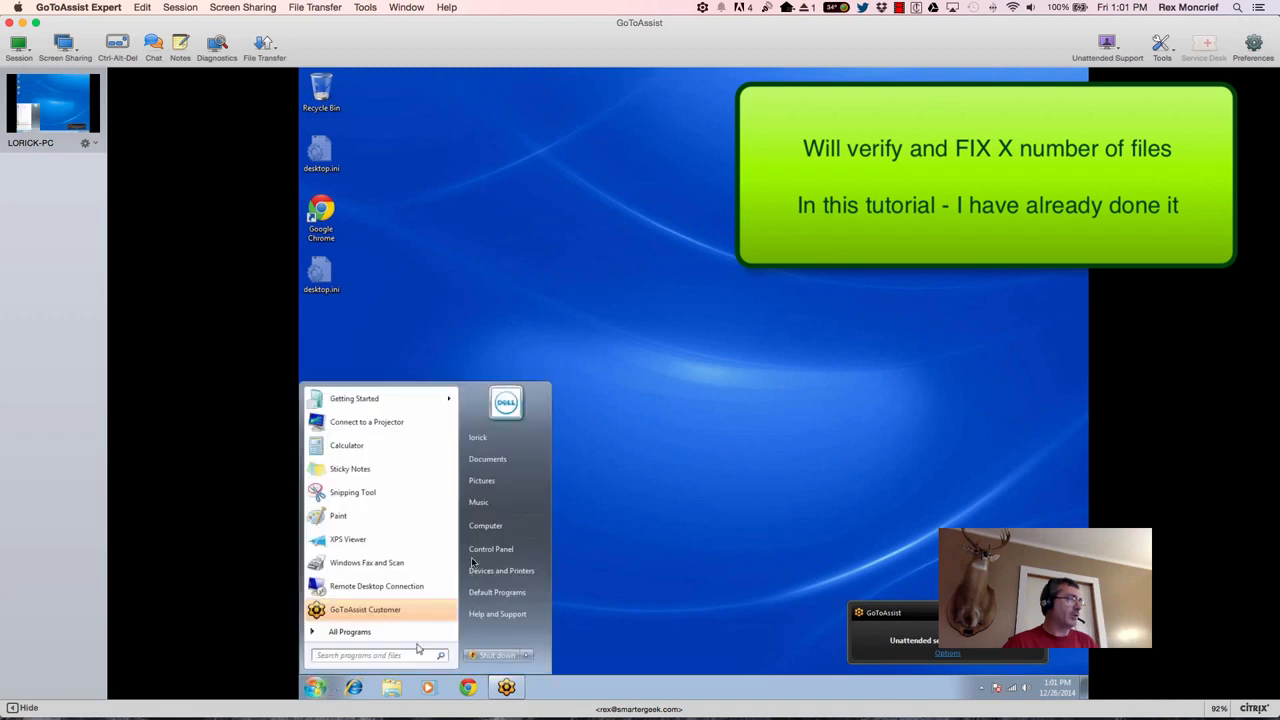
left_click(624, 505)
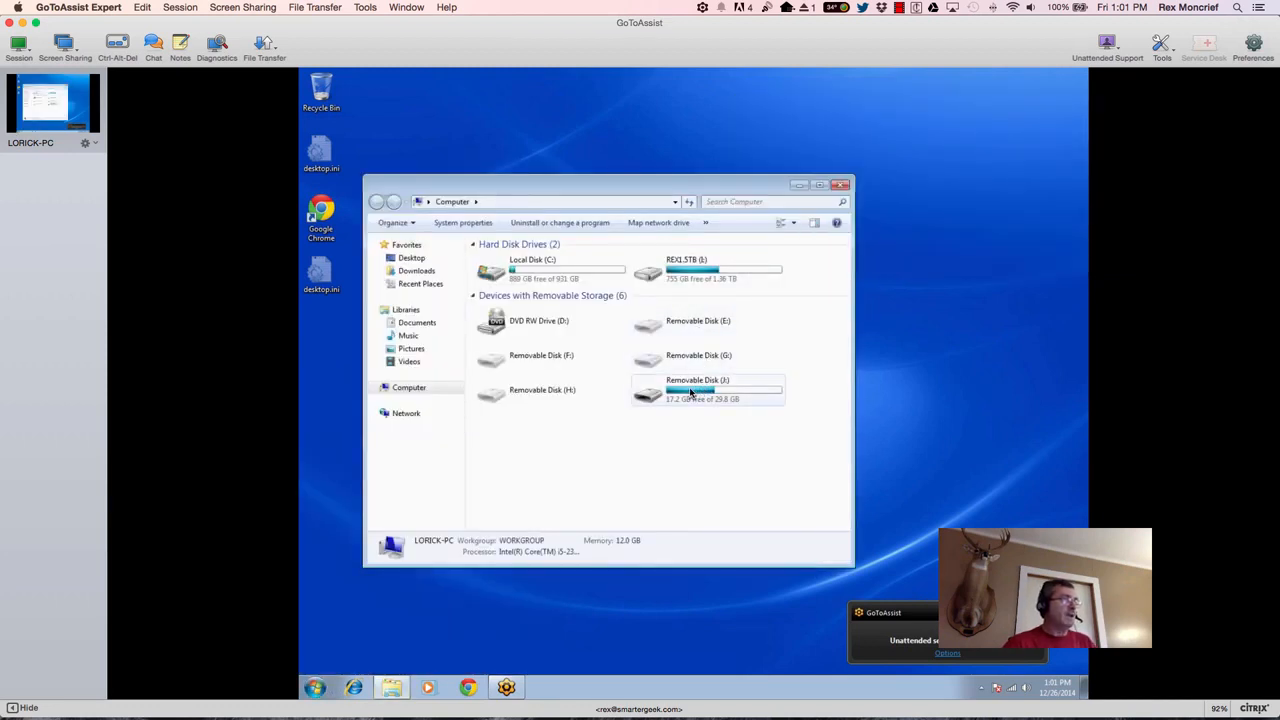
double_click(690, 393)
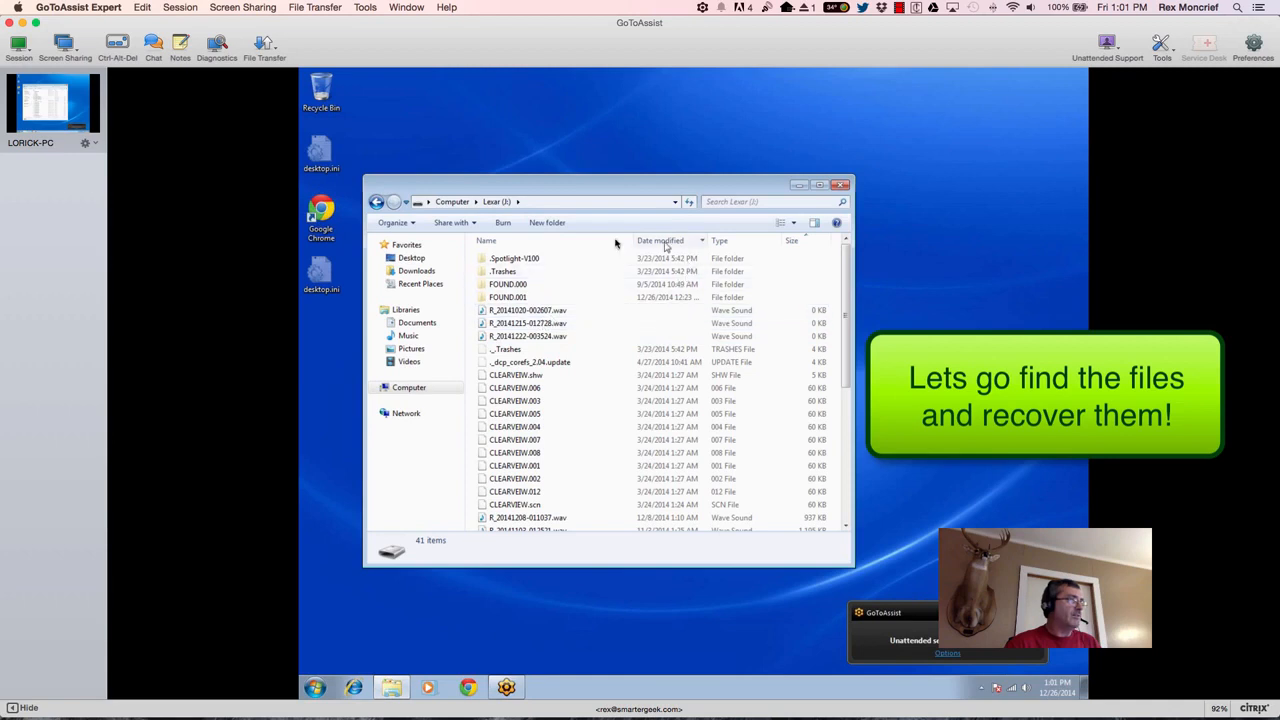
Step: Show the Date created column for the Lexar (J:) drive and check when R_20141222-003524.wav was created
right_click(578, 241)
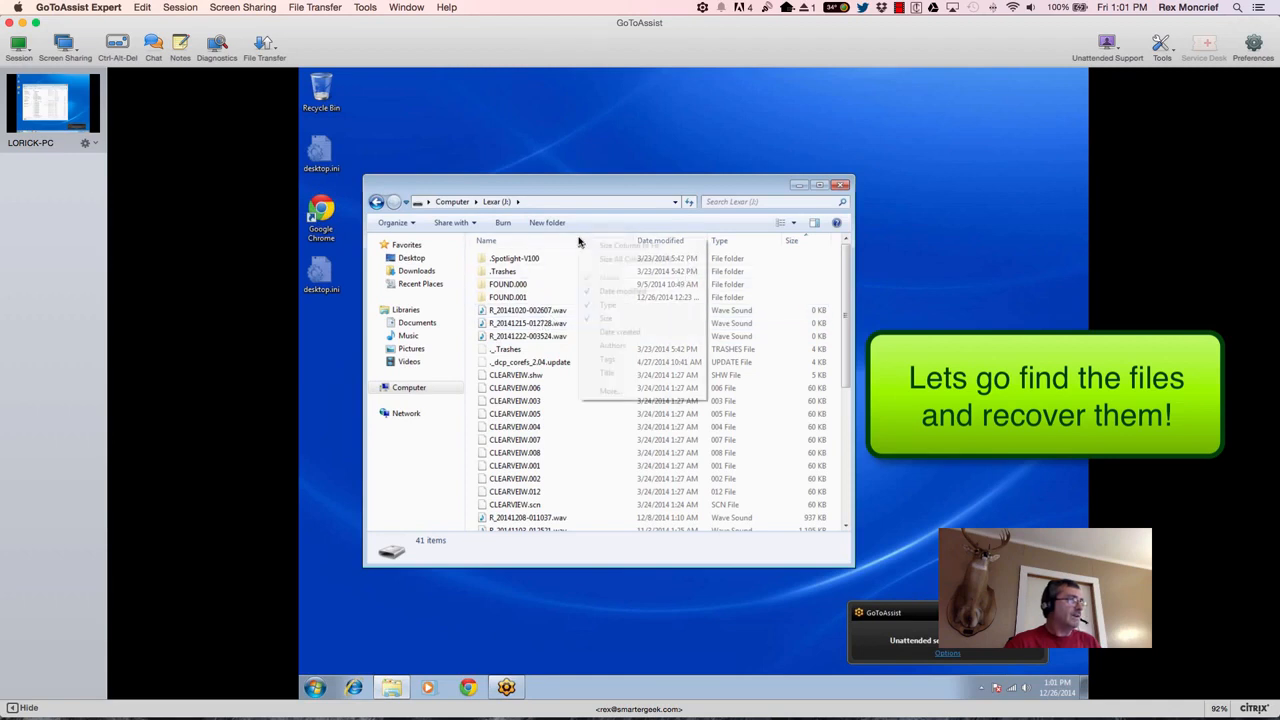
left_click(614, 333)
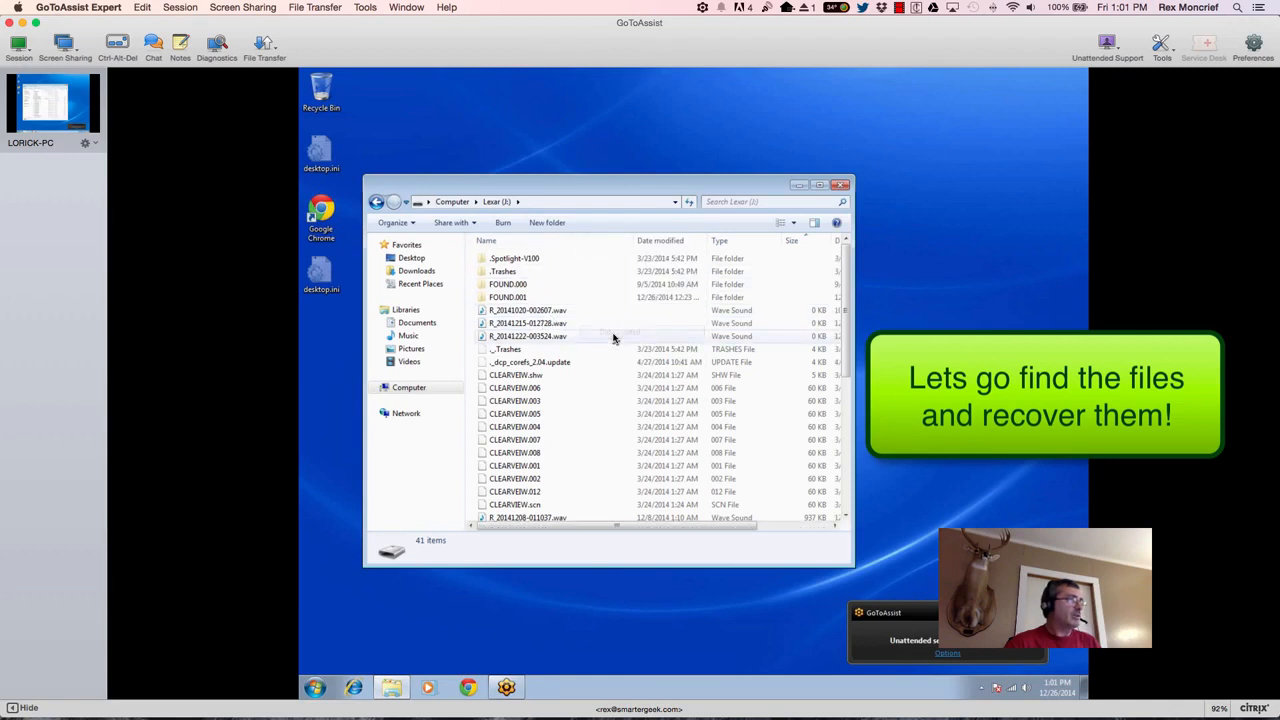
right_click(601, 243)
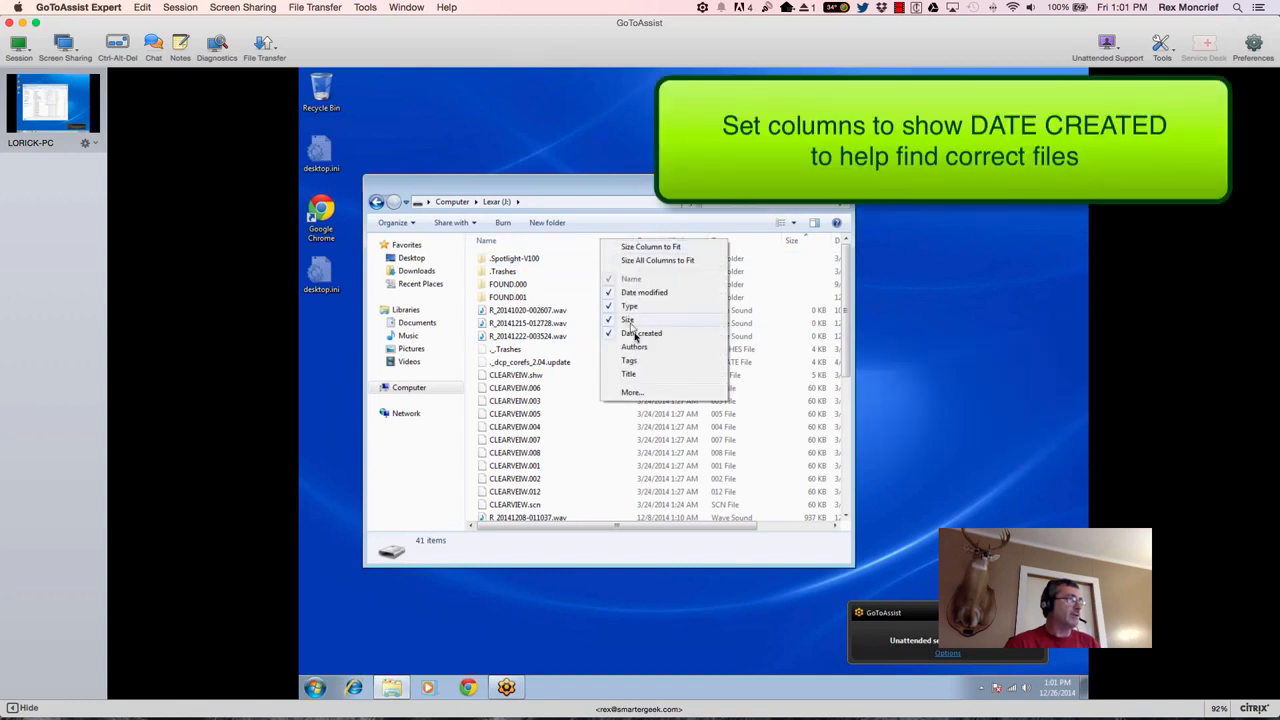
left_click(740, 528)
left_click_drag(740, 528, 766, 529)
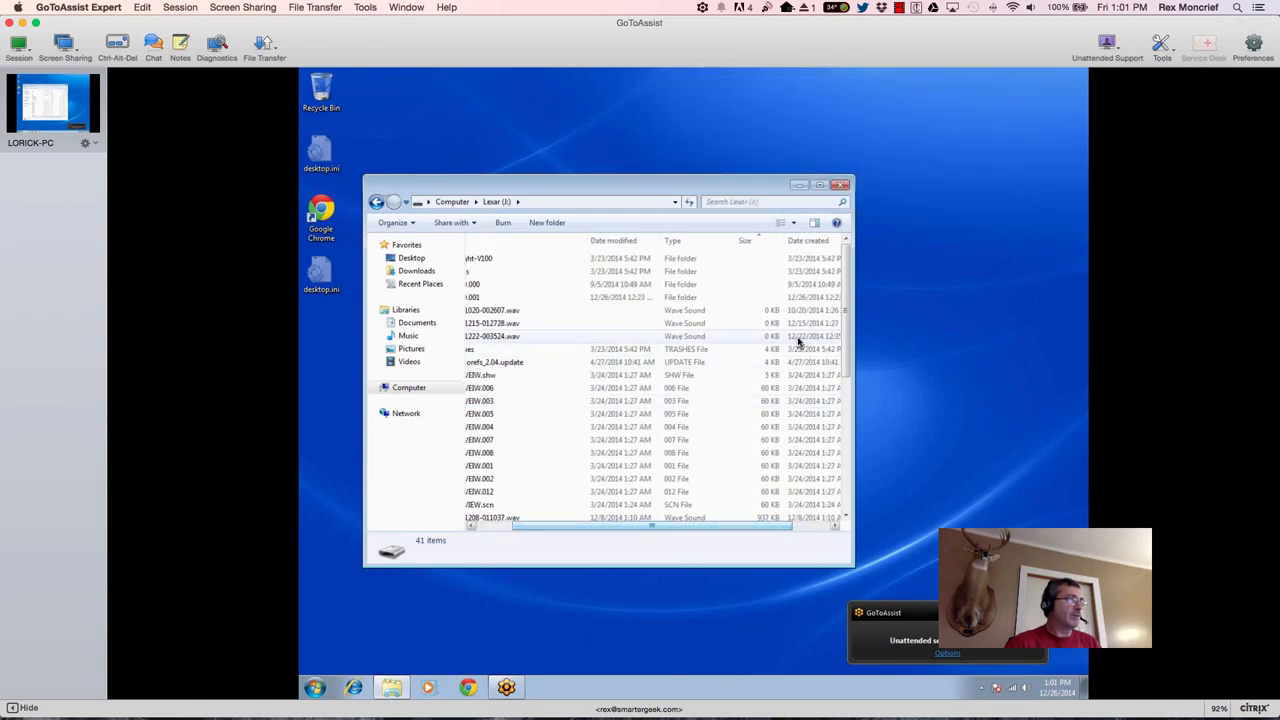
left_click(799, 342)
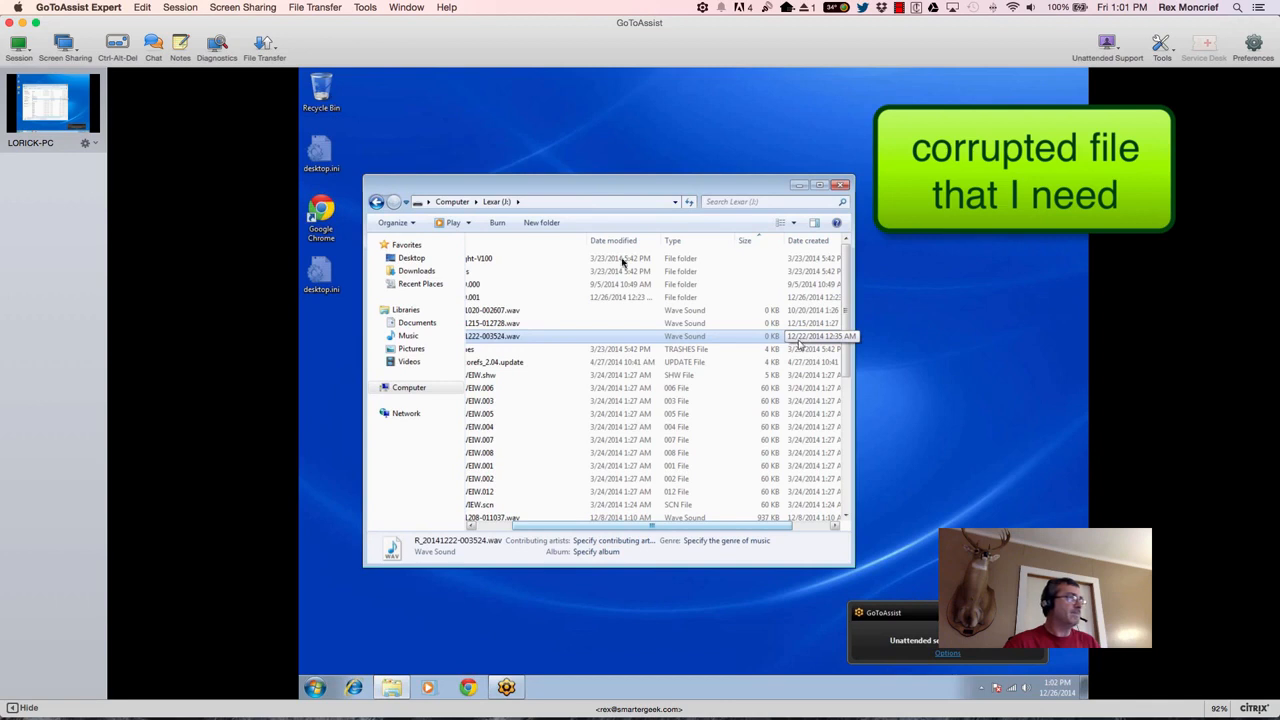
left_click_drag(637, 532, 598, 530)
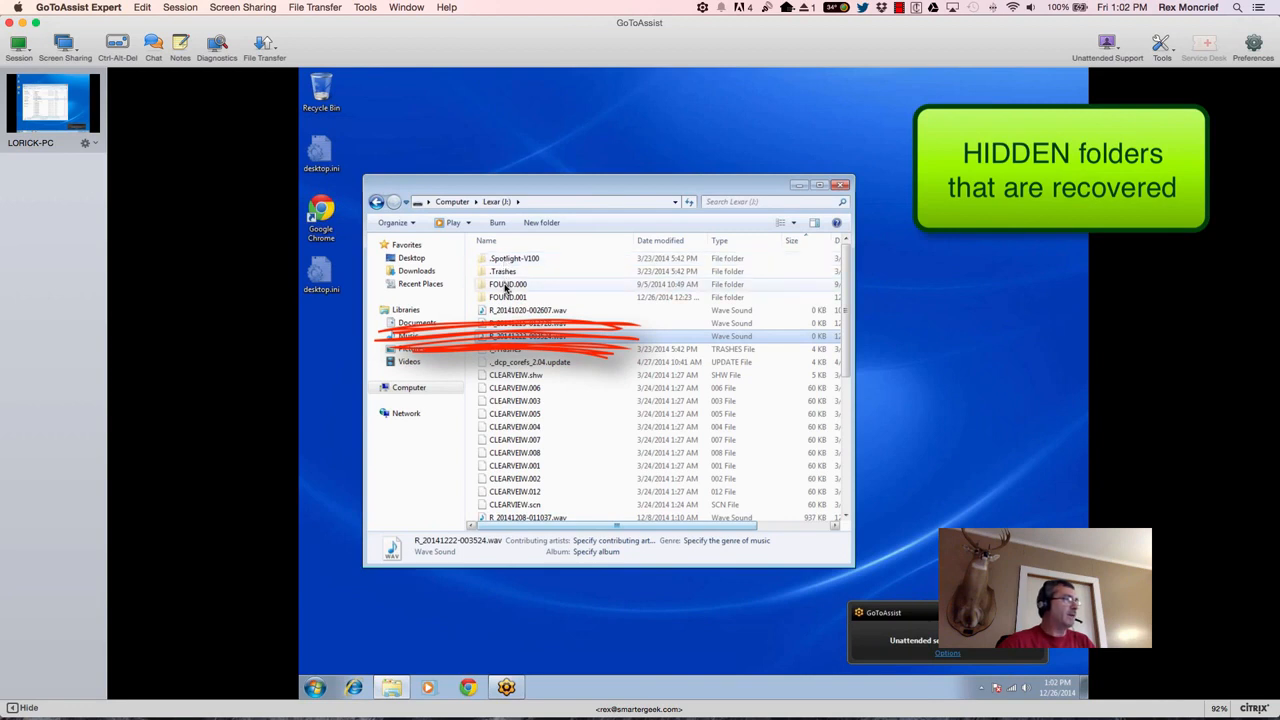
Step: Open the FOUND.000 folder and show the Date created column for its recovered CHK files
double_click(505, 285)
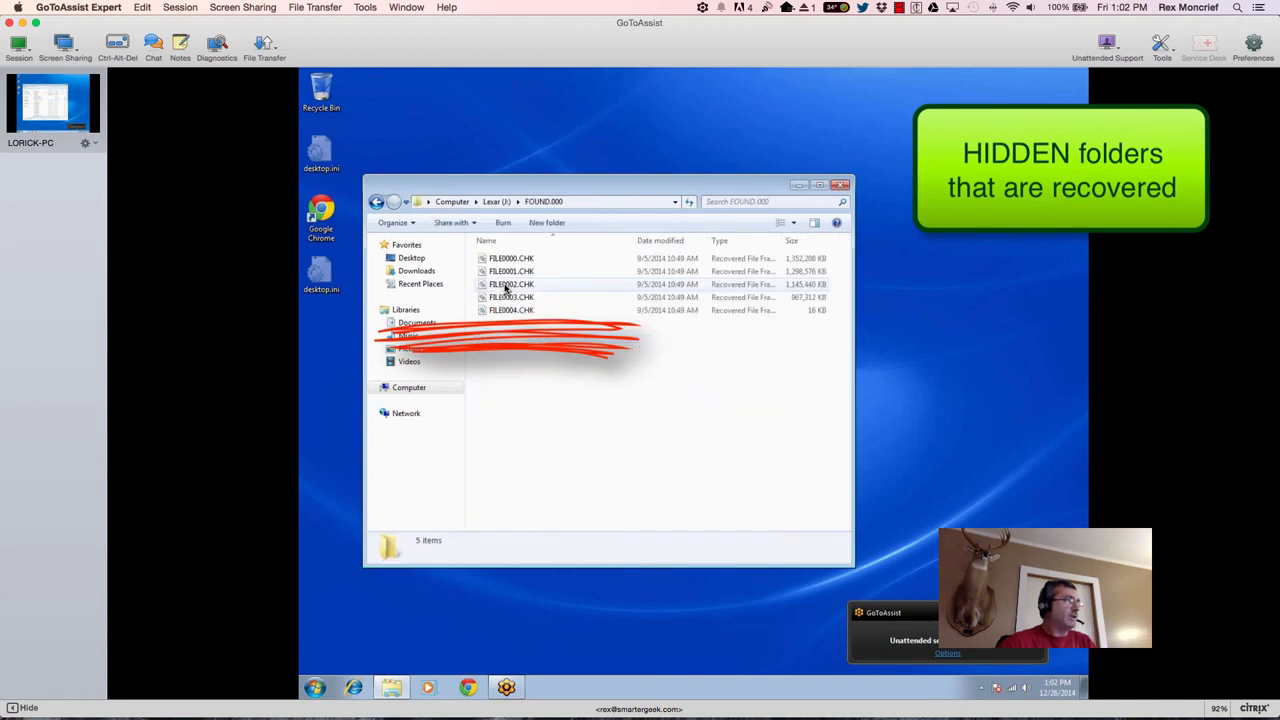
right_click(592, 240)
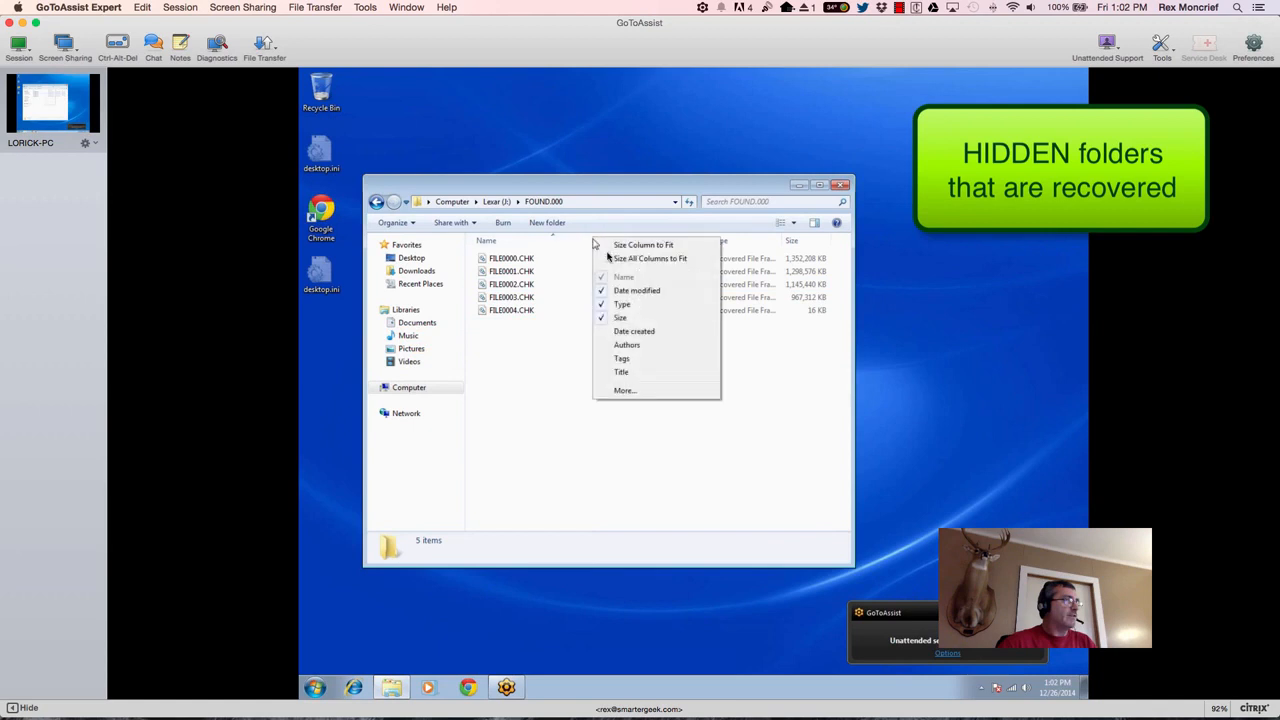
left_click(628, 331)
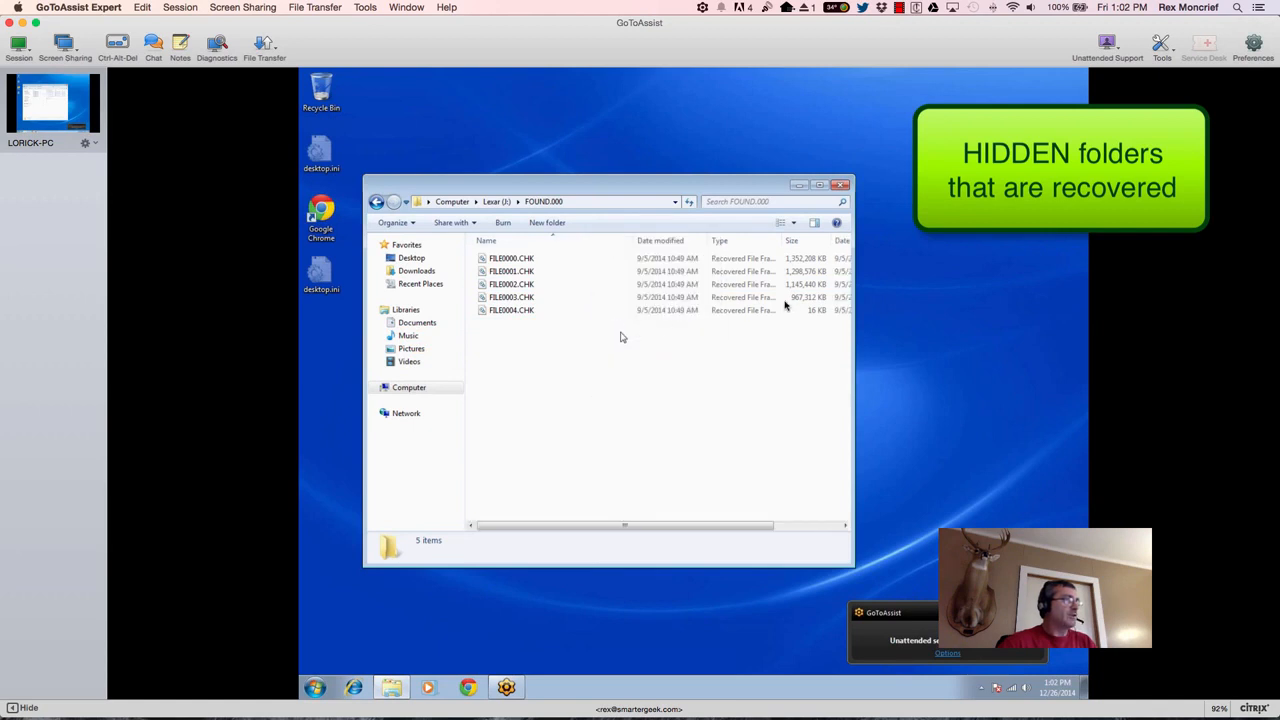
mouse_move(751, 526)
left_mouse_down()
mouse_move(797, 537)
mouse_move(741, 539)
left_mouse_up()
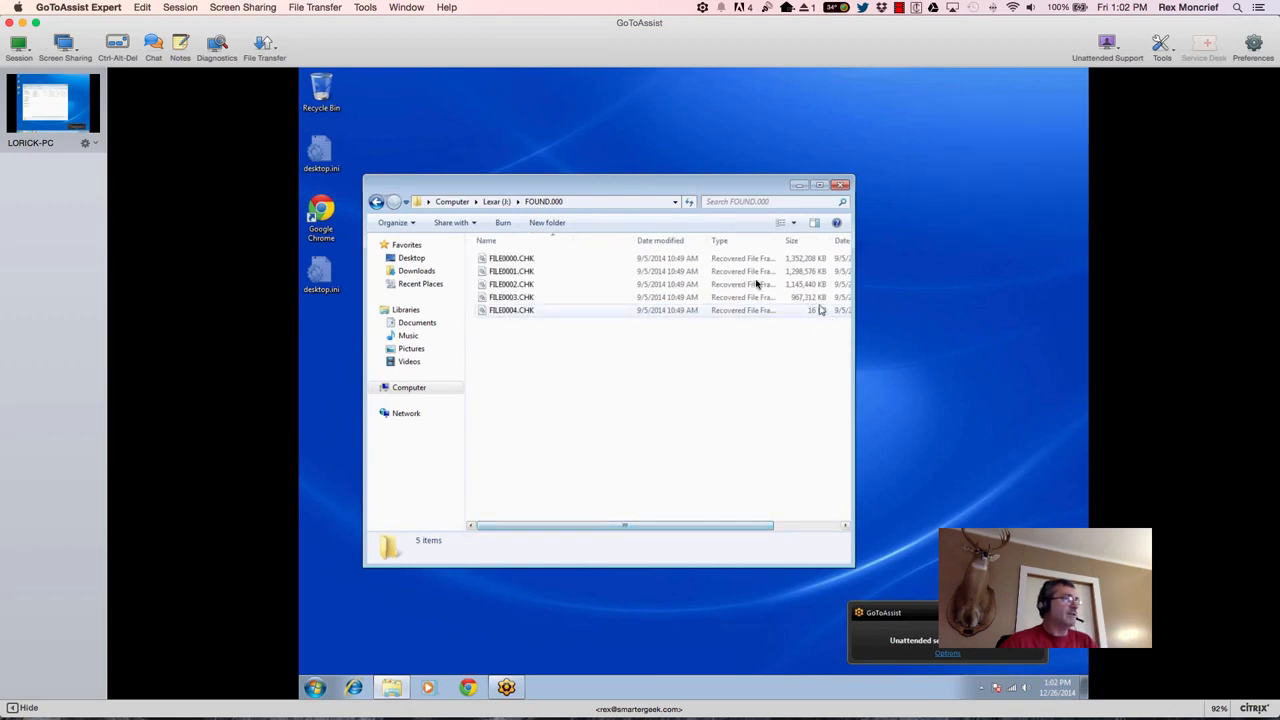
Step: Return to the Lexar drive, open FOUND.001 and add the Date created column to compare its recovered files
left_click(501, 202)
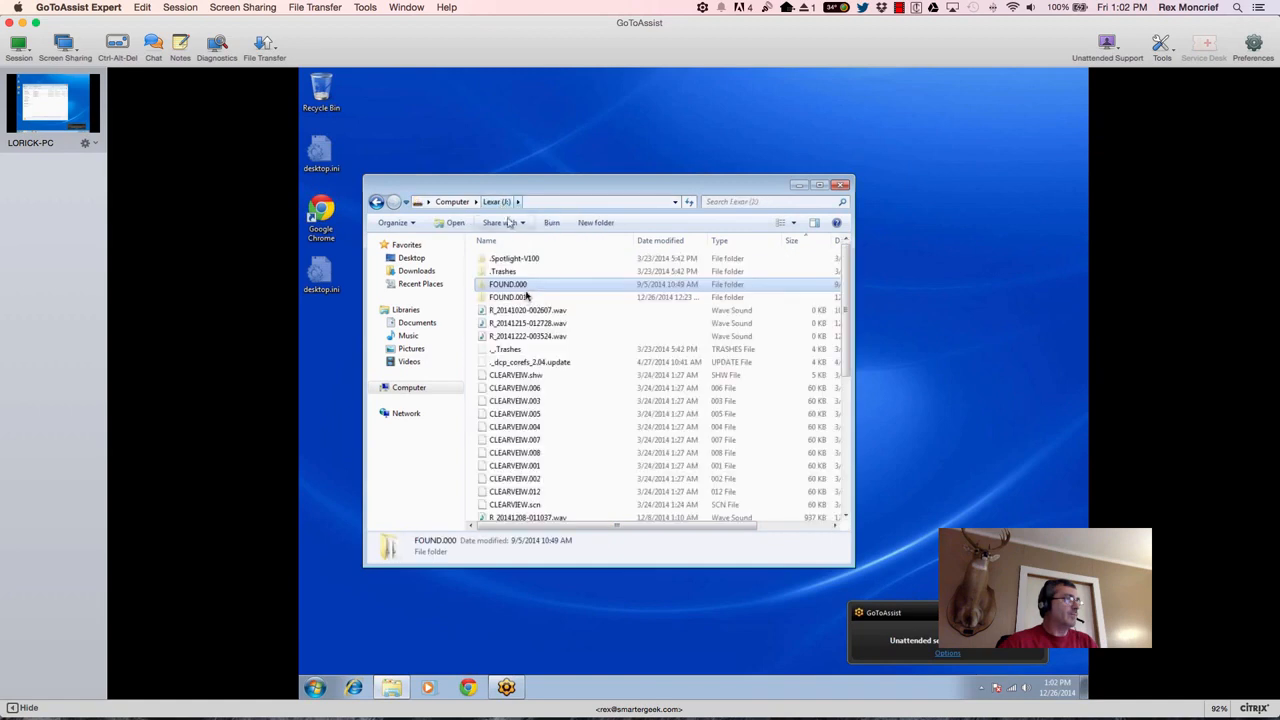
double_click(515, 298)
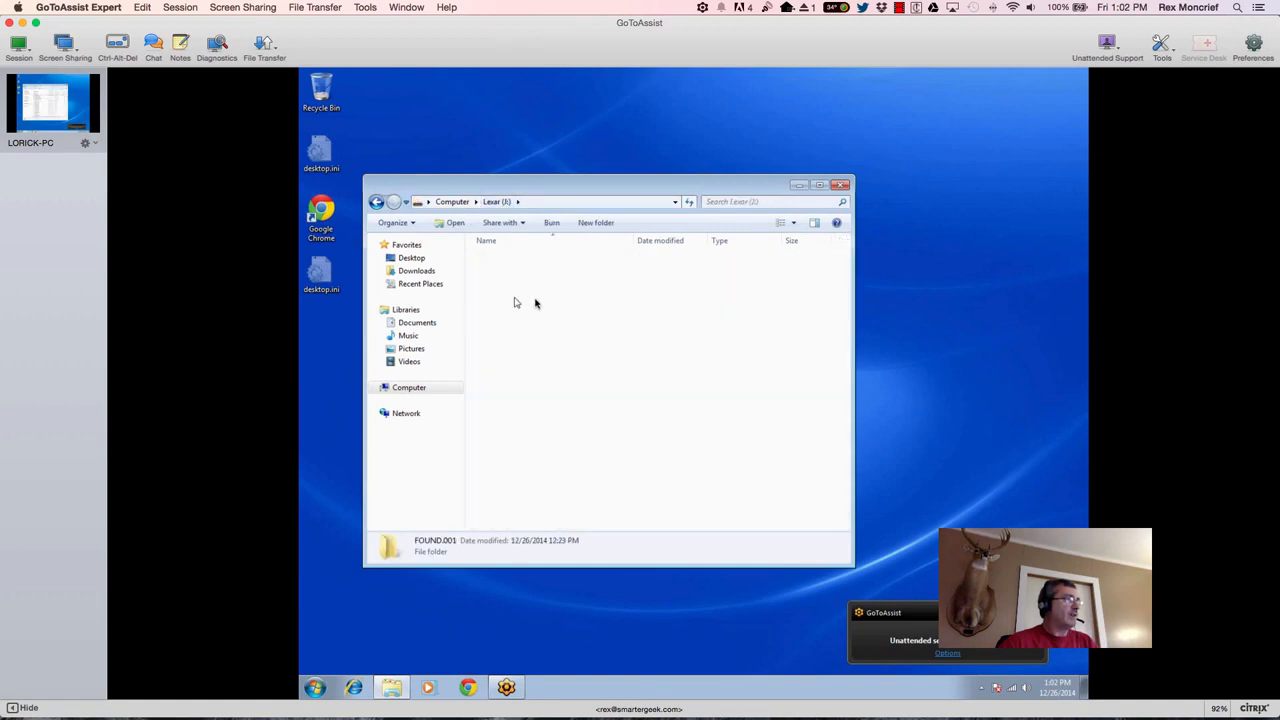
right_click(595, 241)
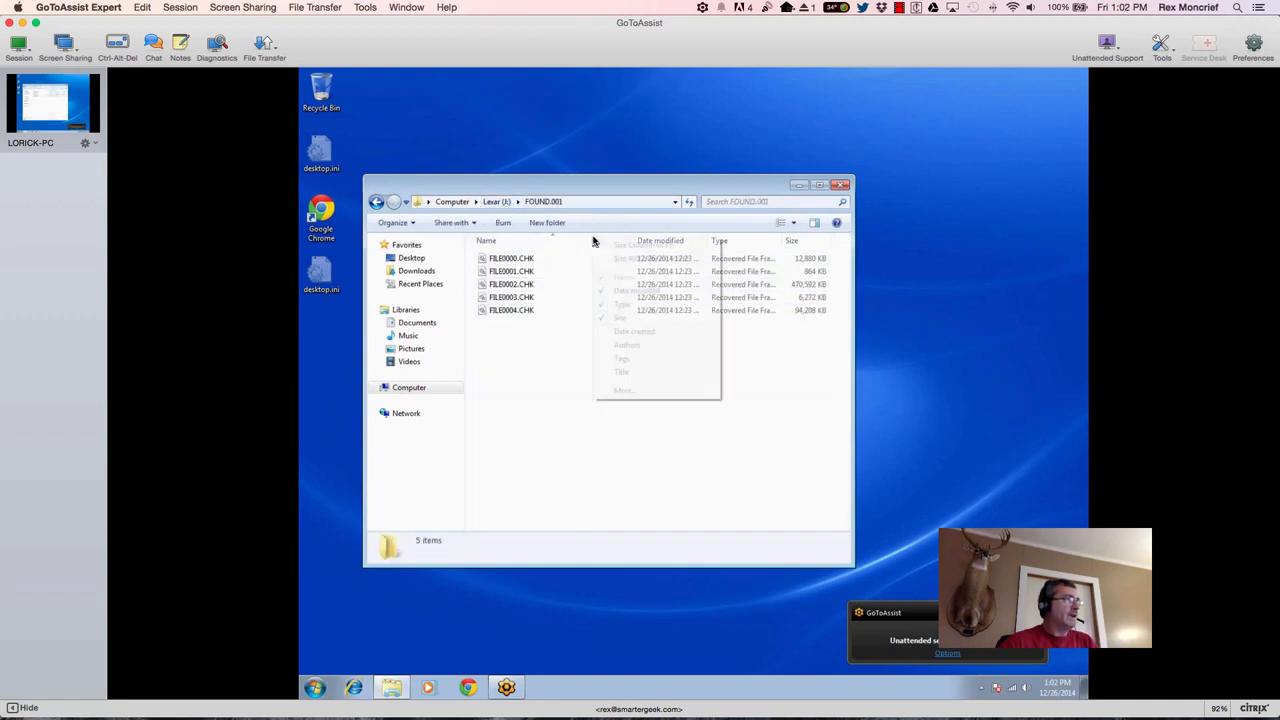
left_click(622, 333)
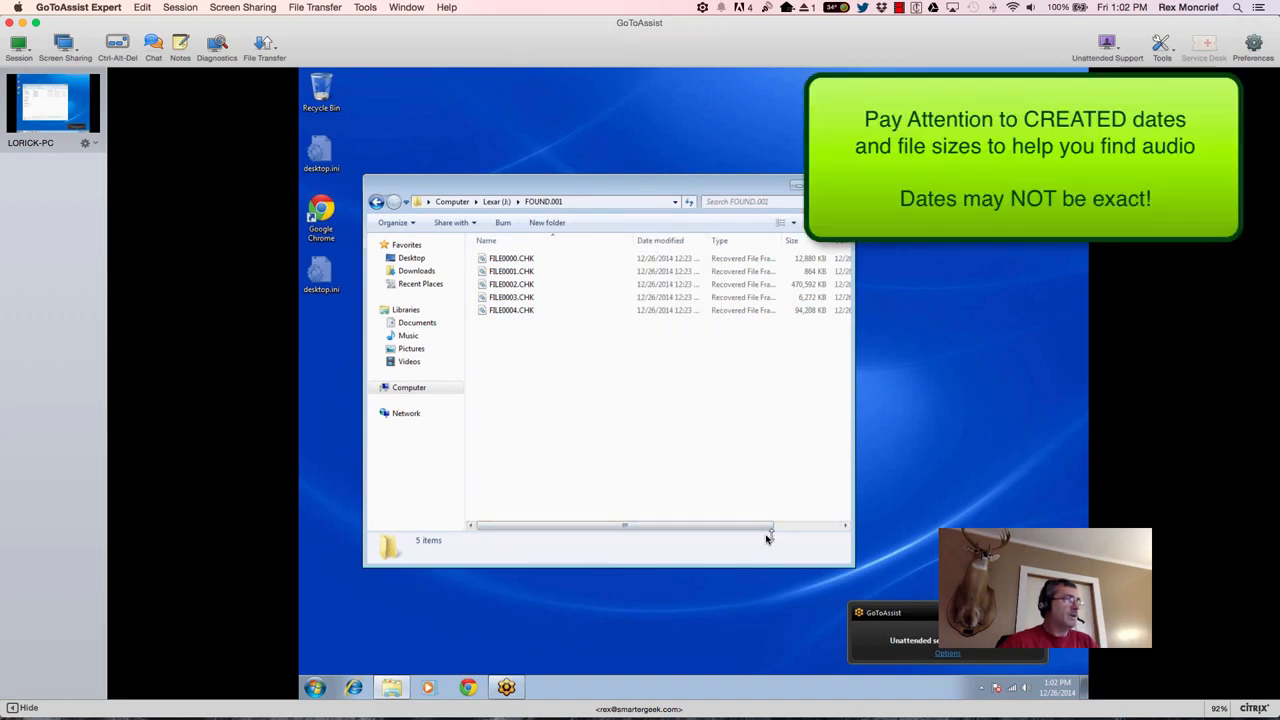
left_click_drag(730, 530, 751, 528)
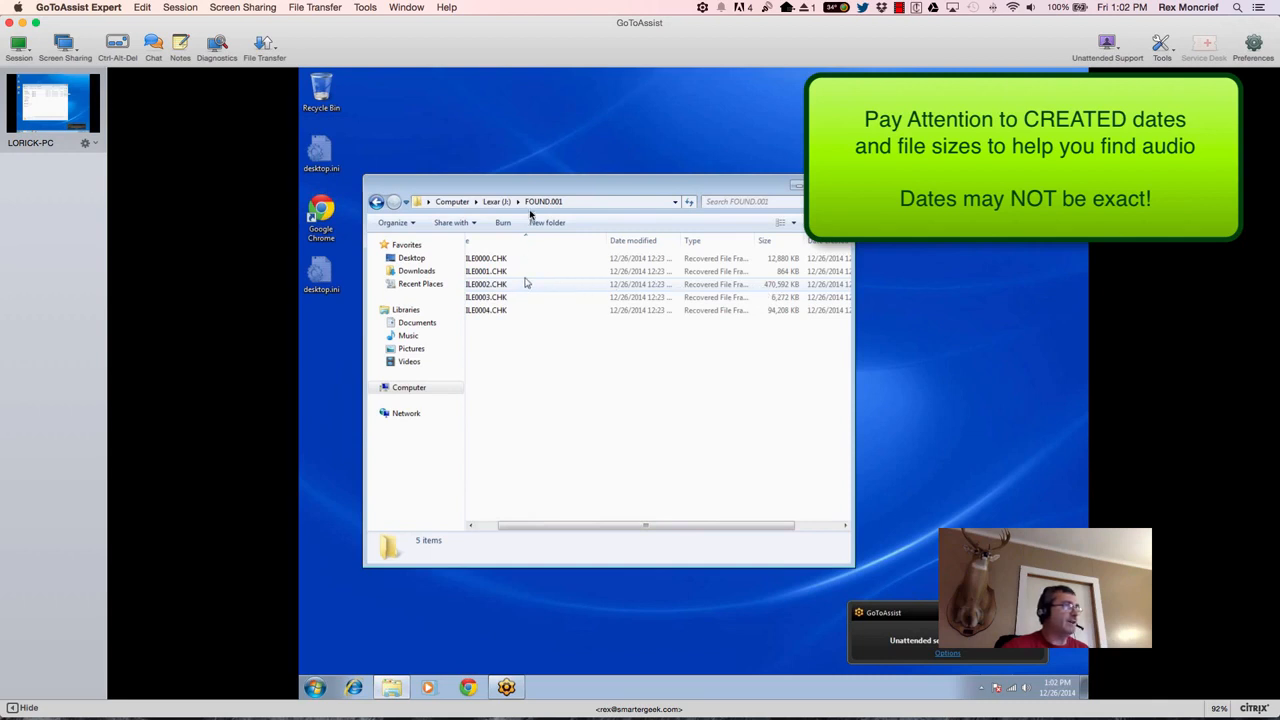
Step: Copy FILE0002.CHK from FOUND.001 to an empty area of the desktop, and close the folder window
left_click_drag(548, 190, 714, 166)
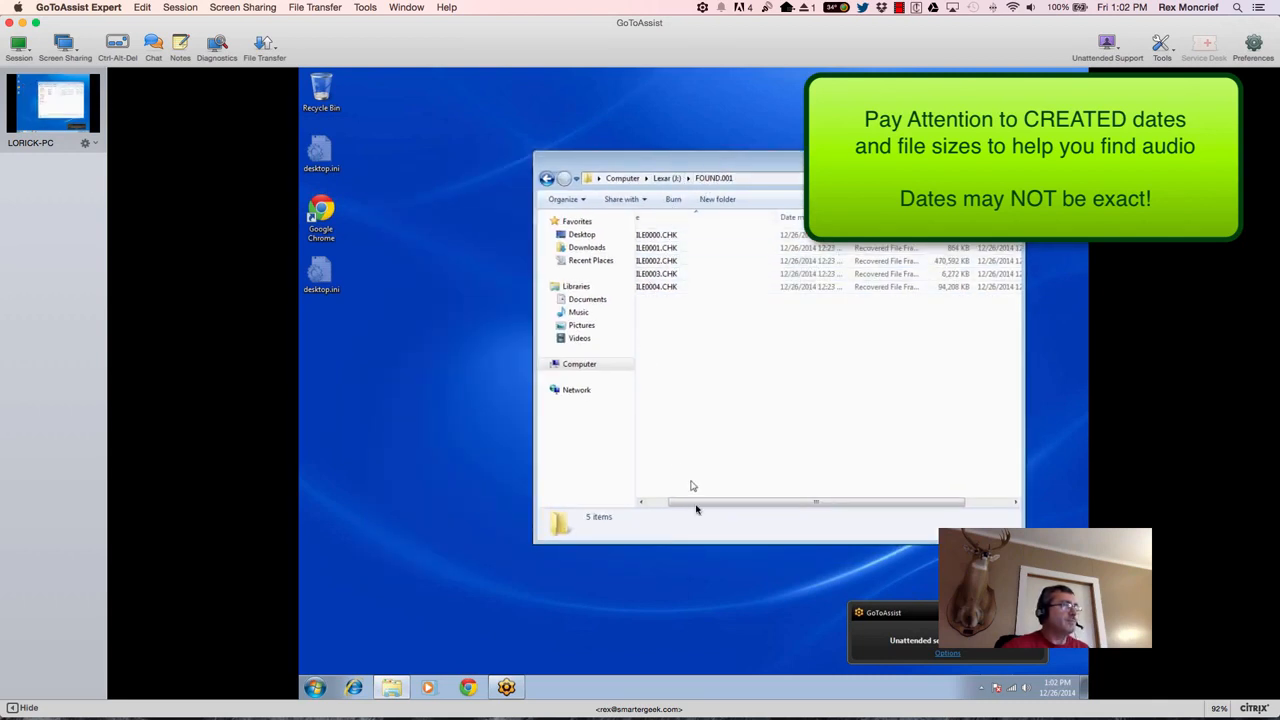
left_click_drag(697, 508, 667, 508)
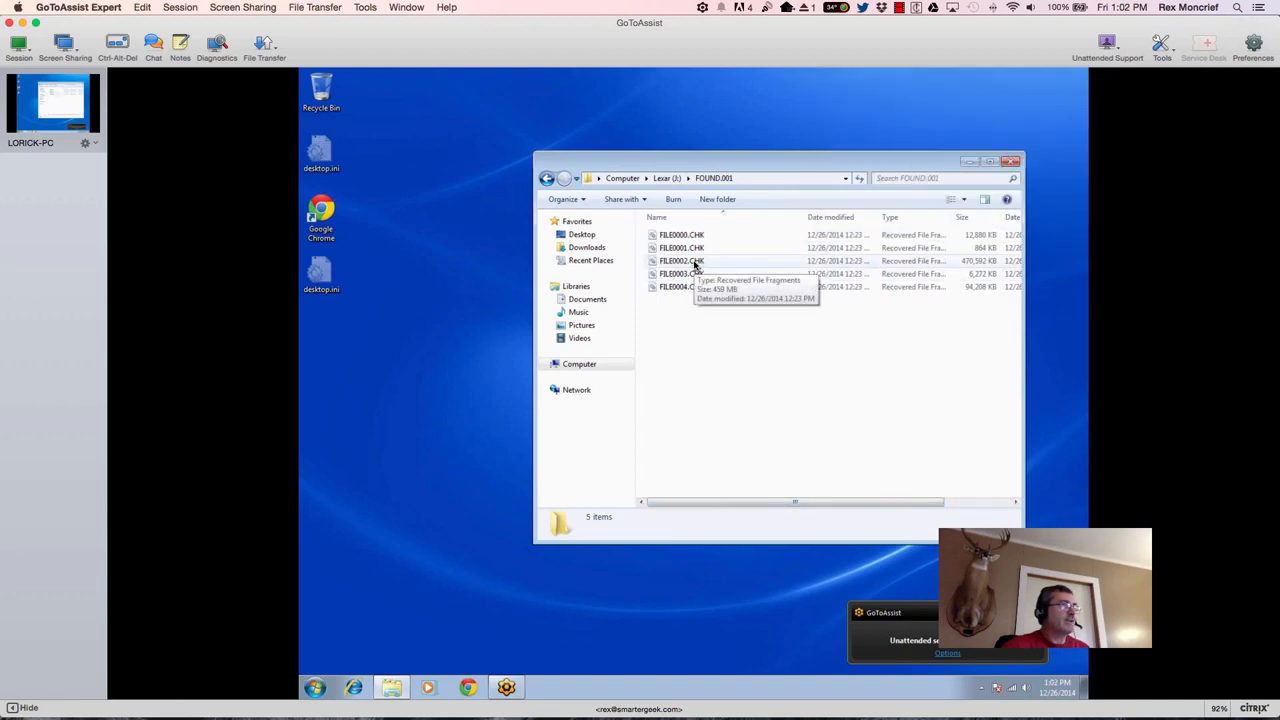
right_click(696, 265)
left_click(724, 320)
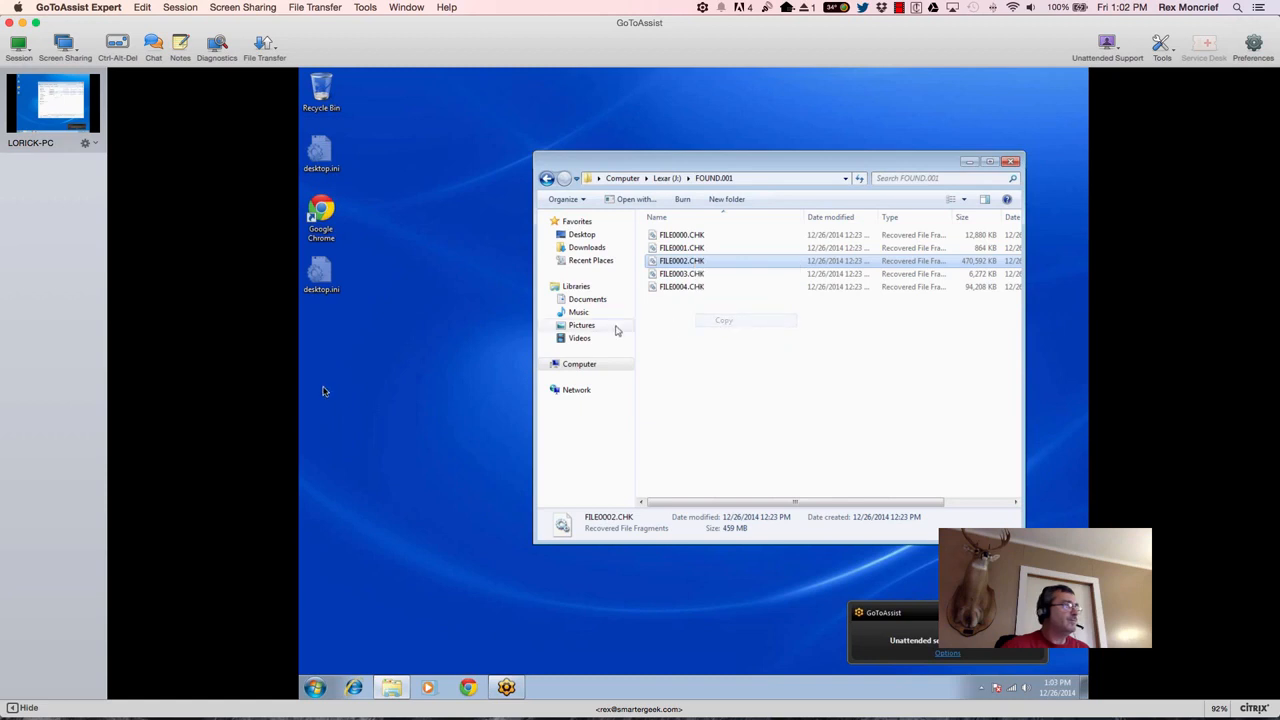
right_click(355, 391)
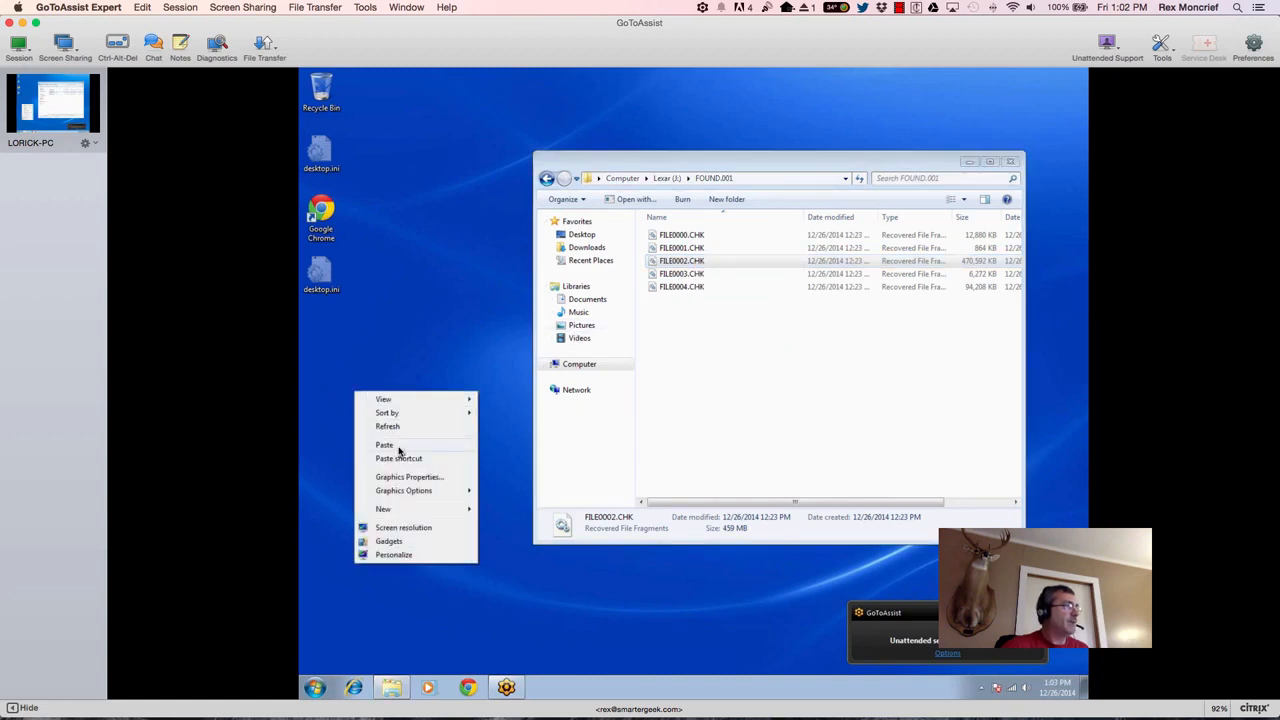
left_click(399, 446)
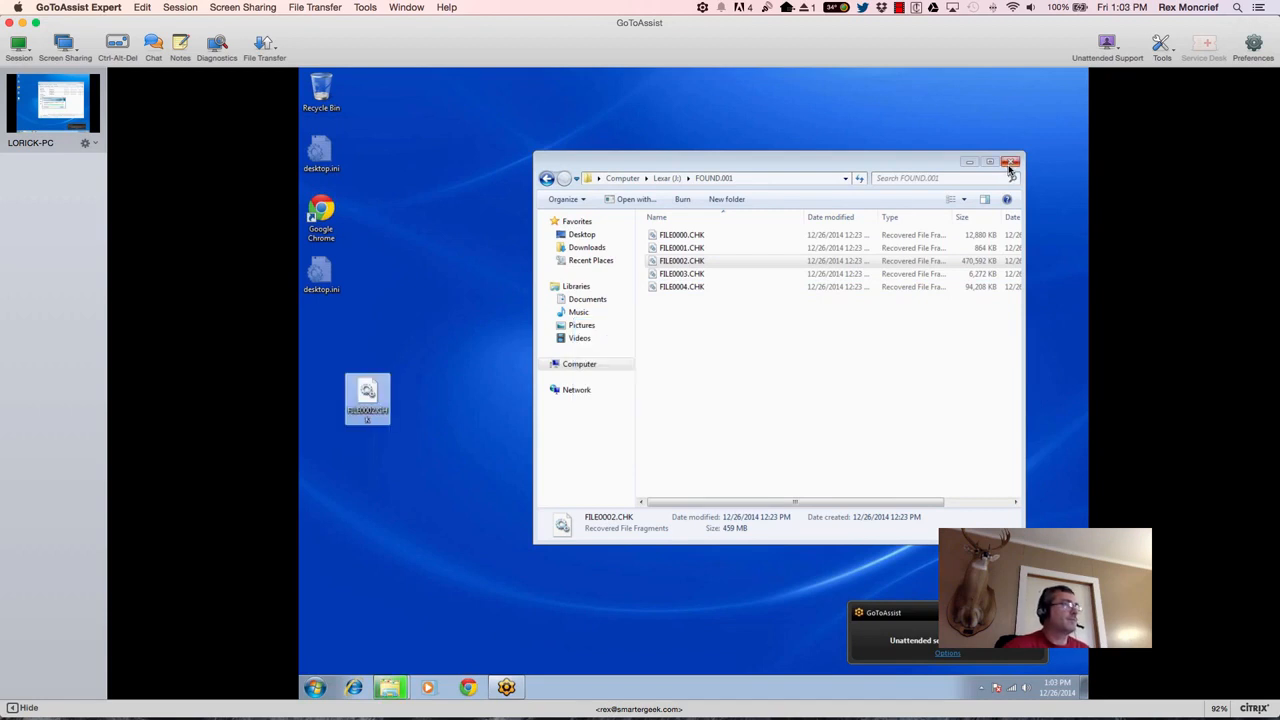
left_click(1010, 168)
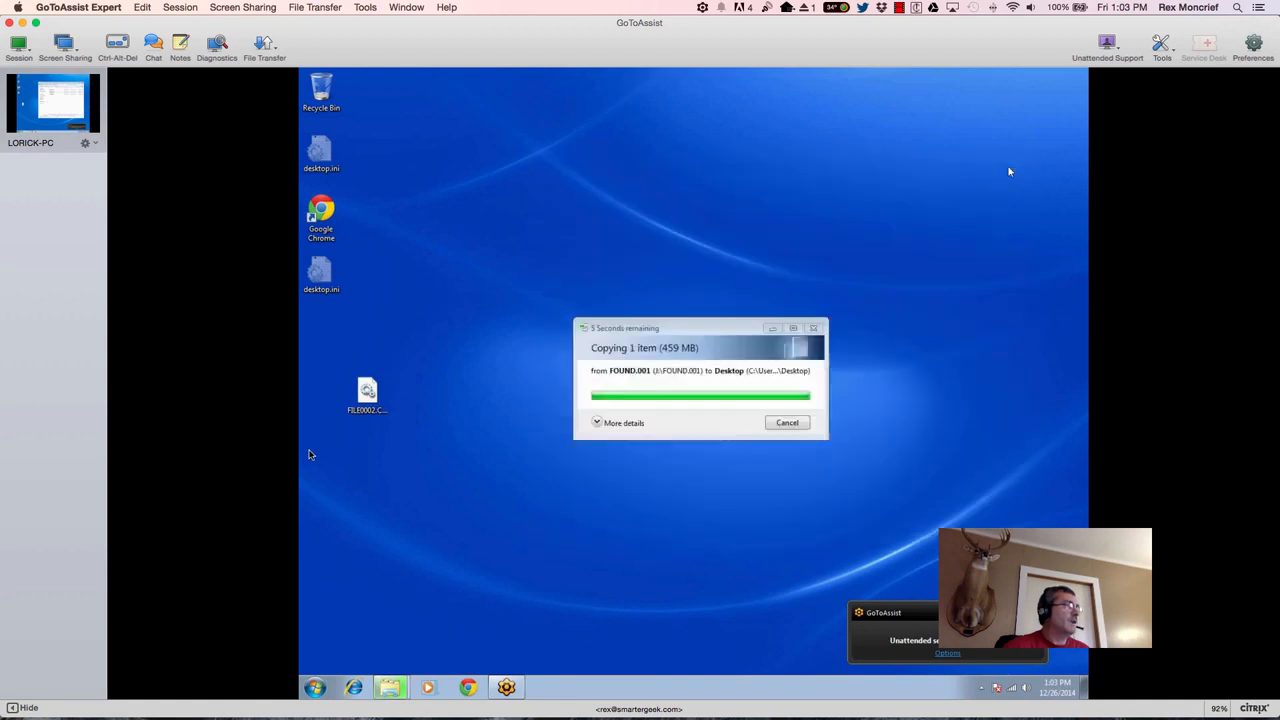
Step: Rename the desktop copy of FILE0002.CHK as FILE0002.wav
right_click(370, 407)
left_click(410, 540)
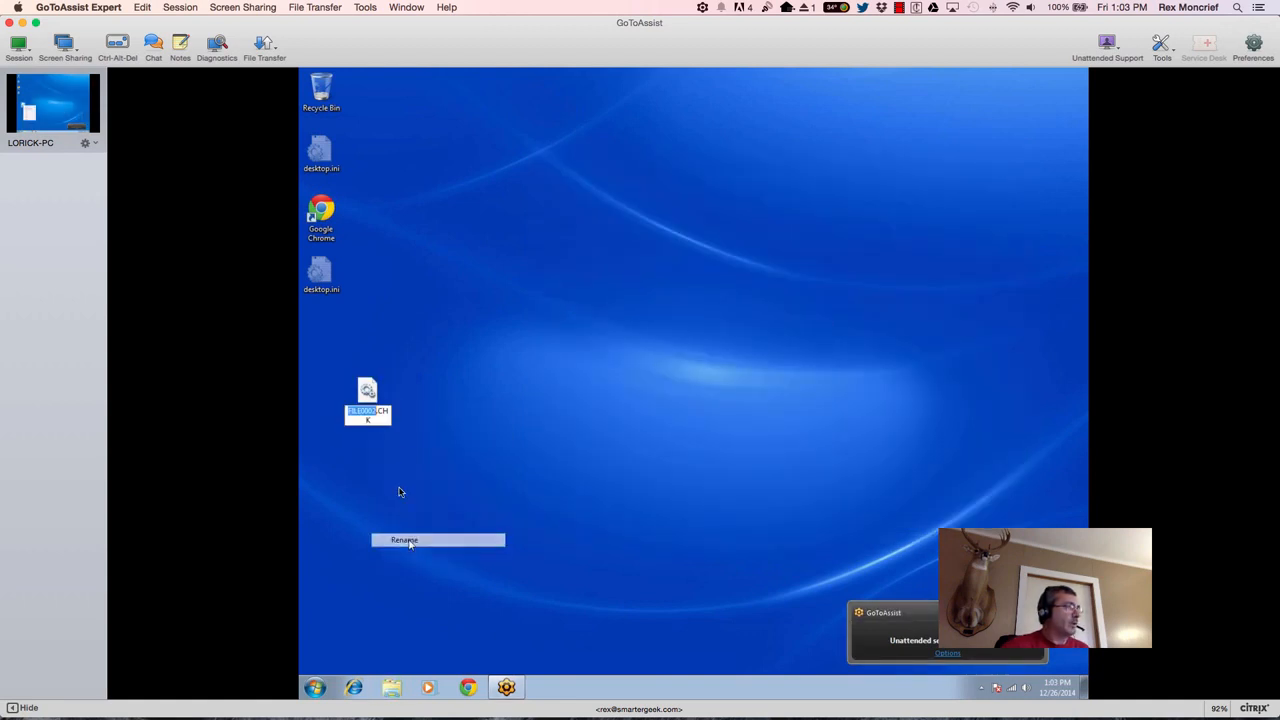
left_click(381, 422)
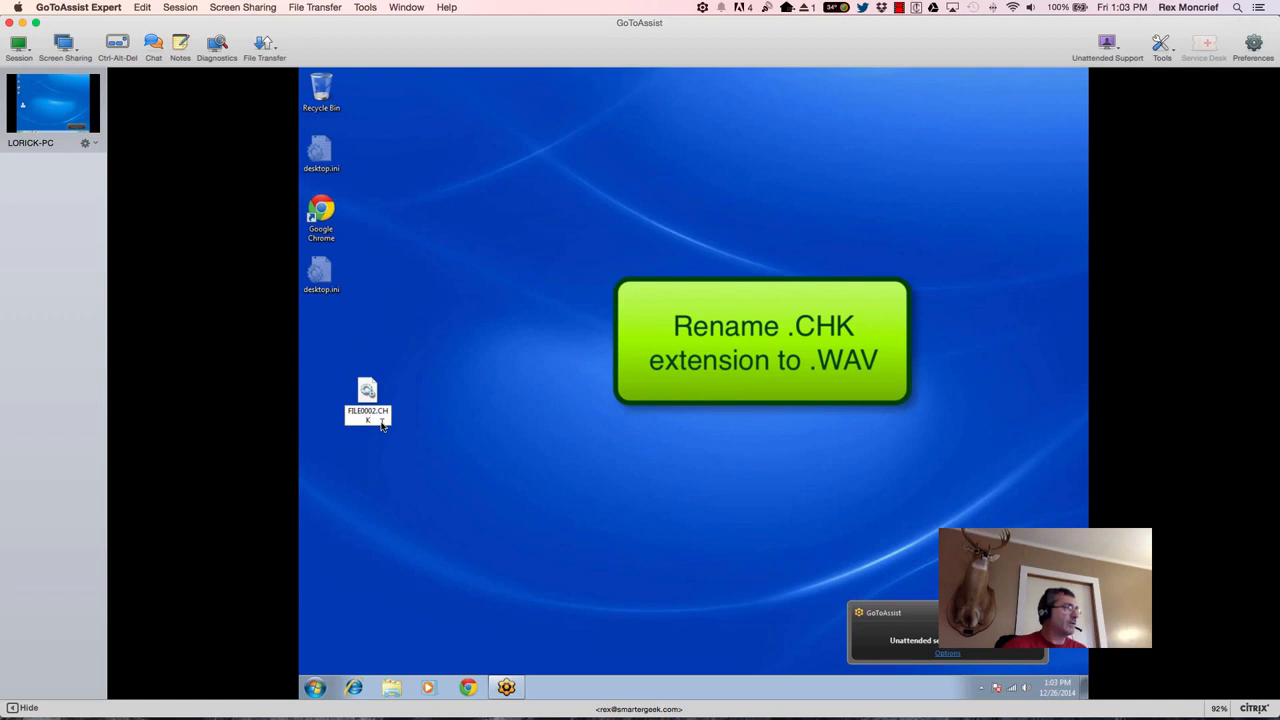
key("BackSpace")
key("BackSpace")
key("BackSpace")
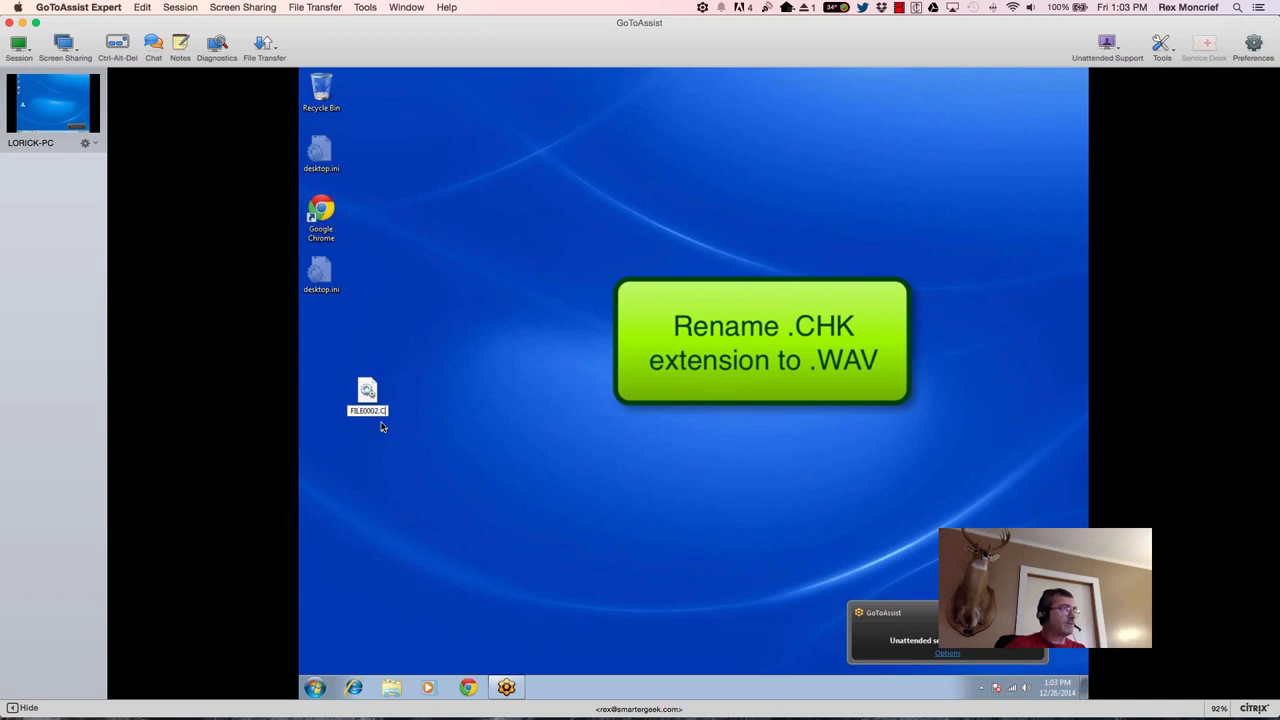
type("wav")
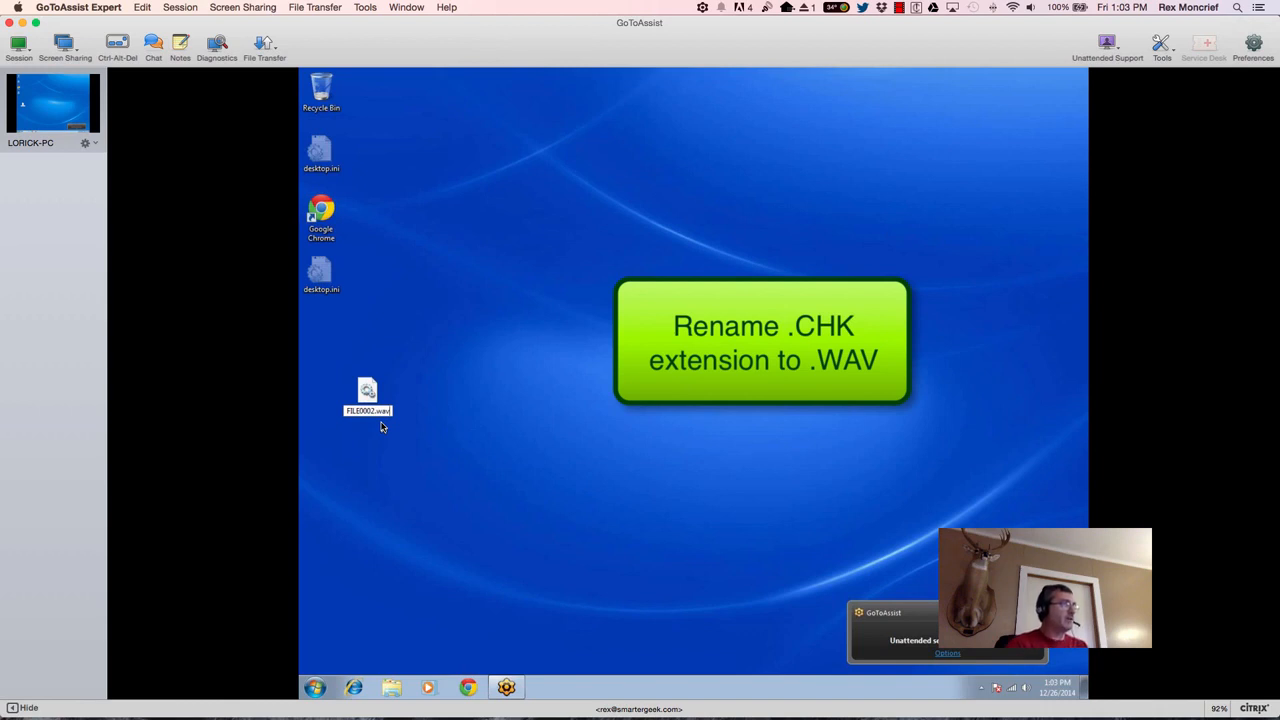
key("Return")
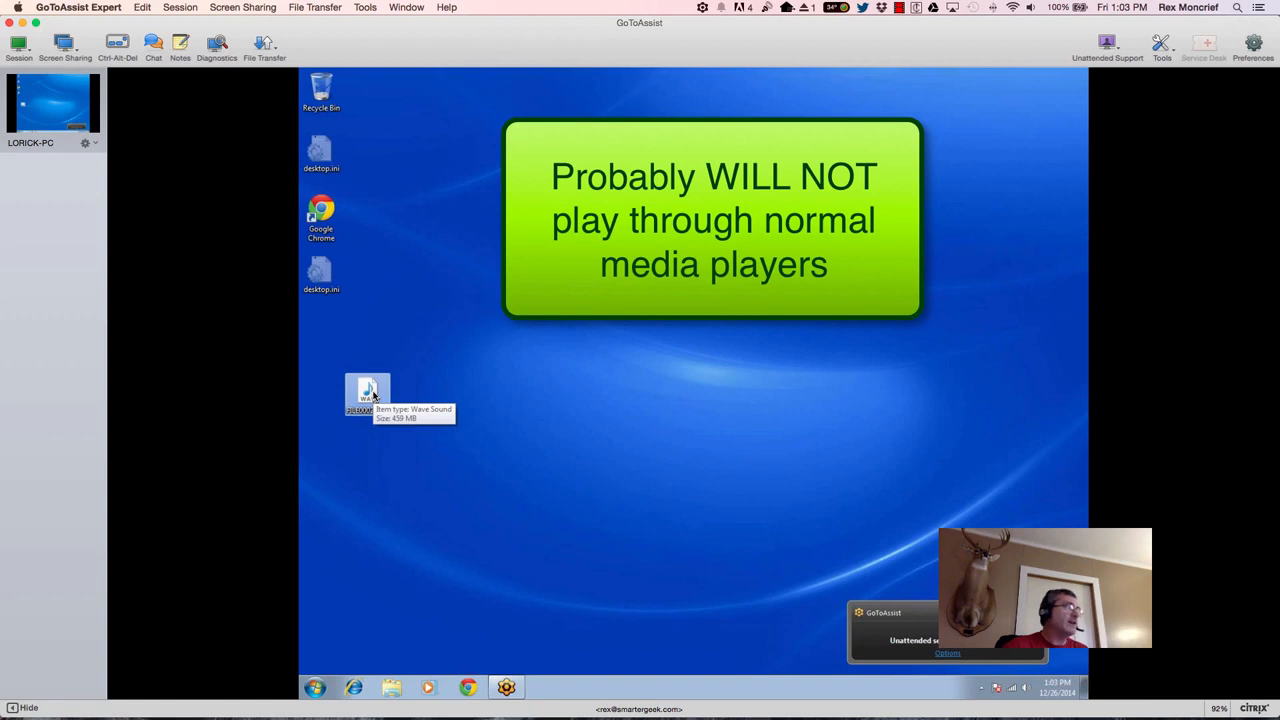
Step: Switch to Chrome, go to videolan.org and download VLC media player 2.1.5 for Windows
left_click(468, 687)
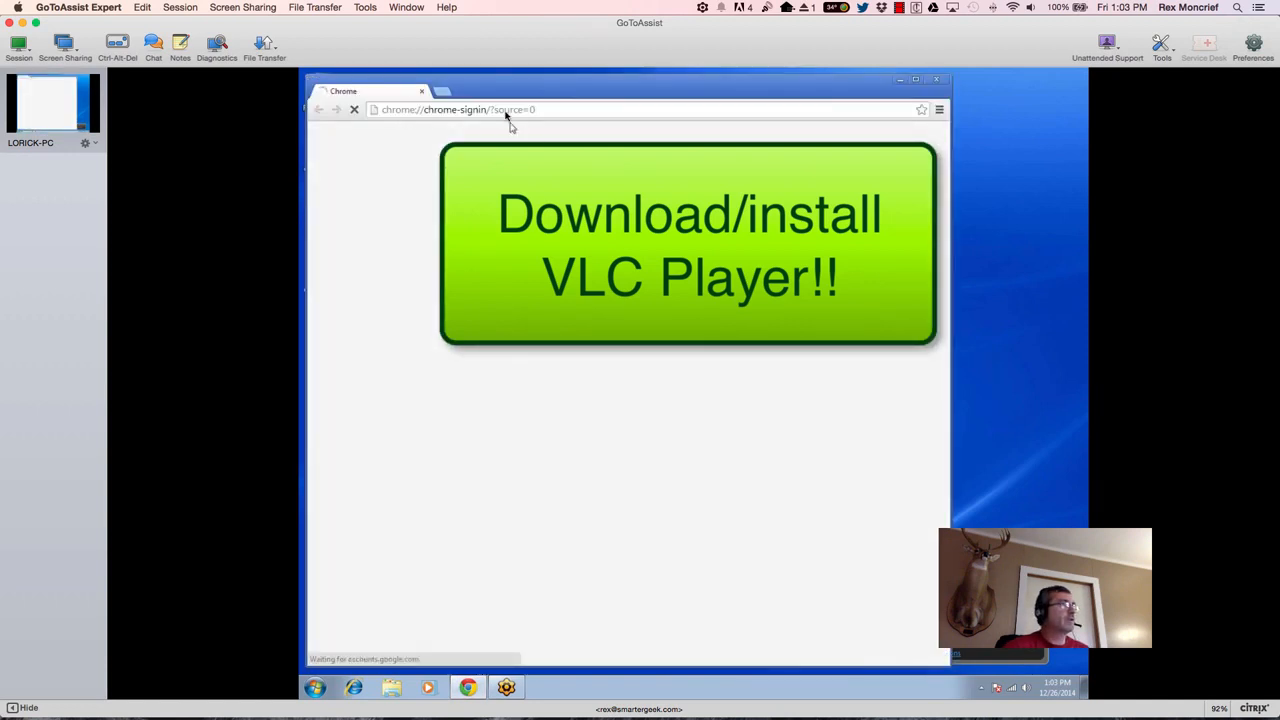
left_click(507, 114)
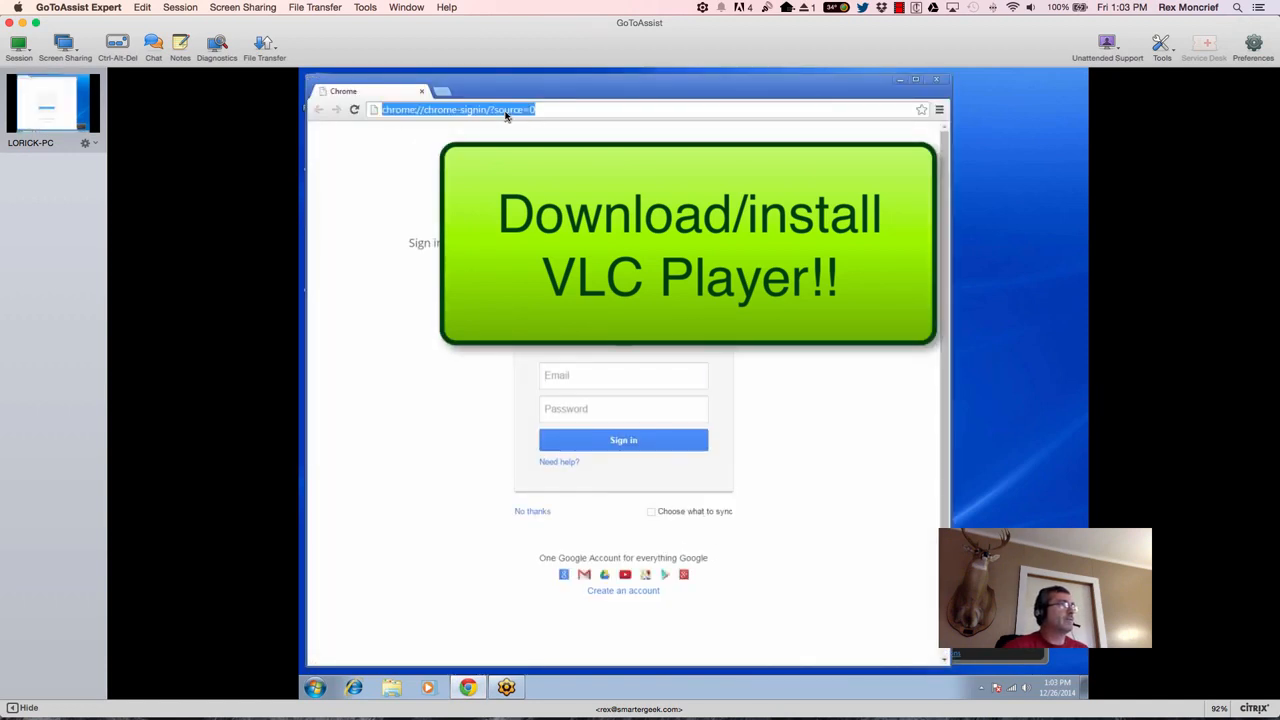
type("videolan.or")
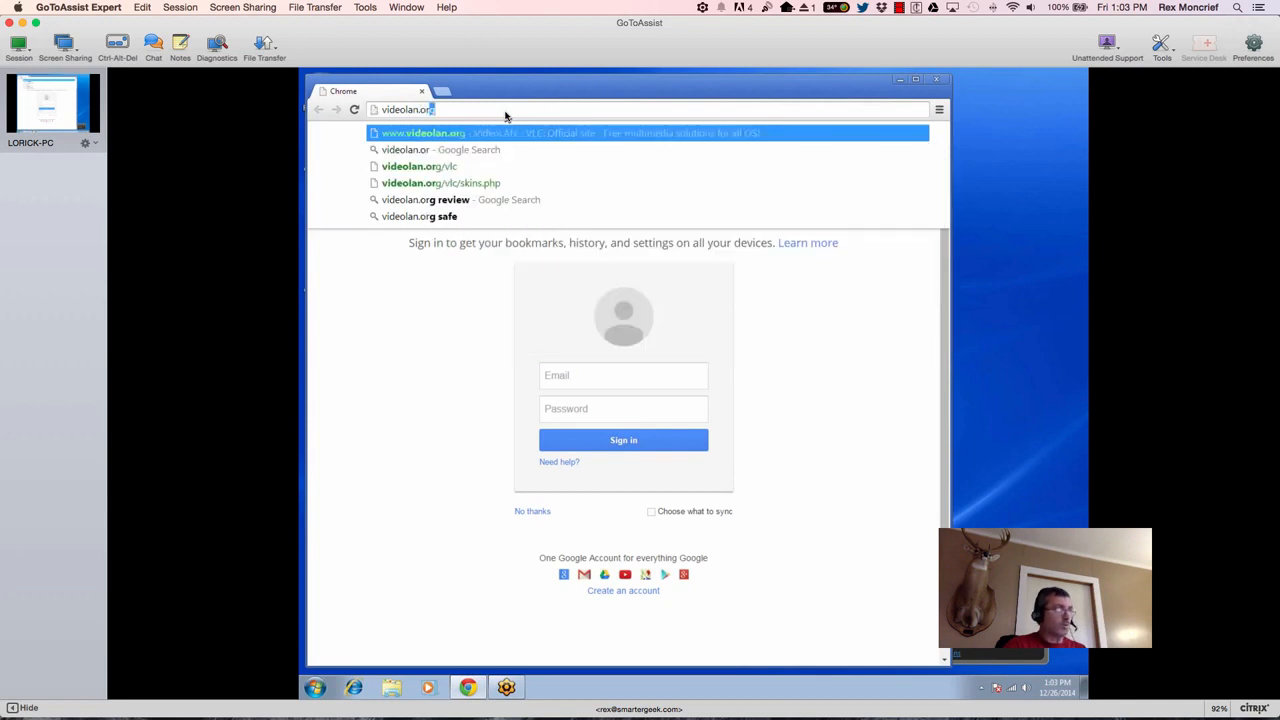
key("Return")
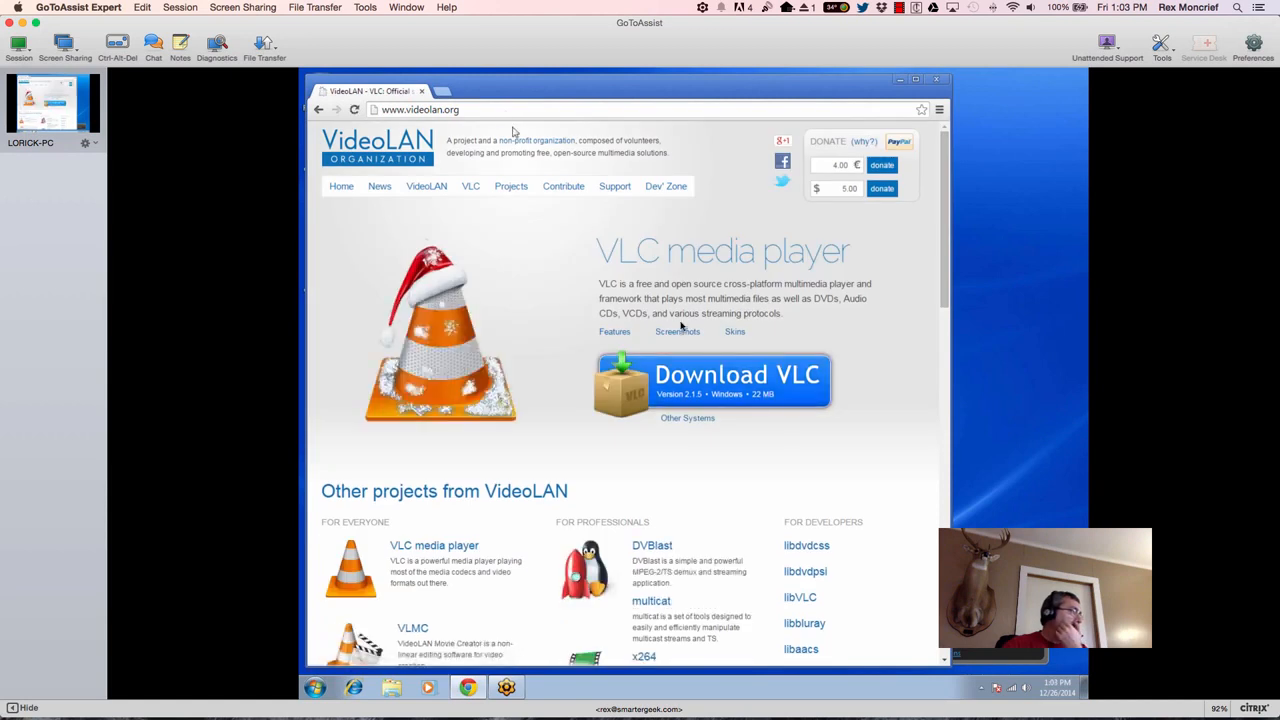
left_click(745, 374)
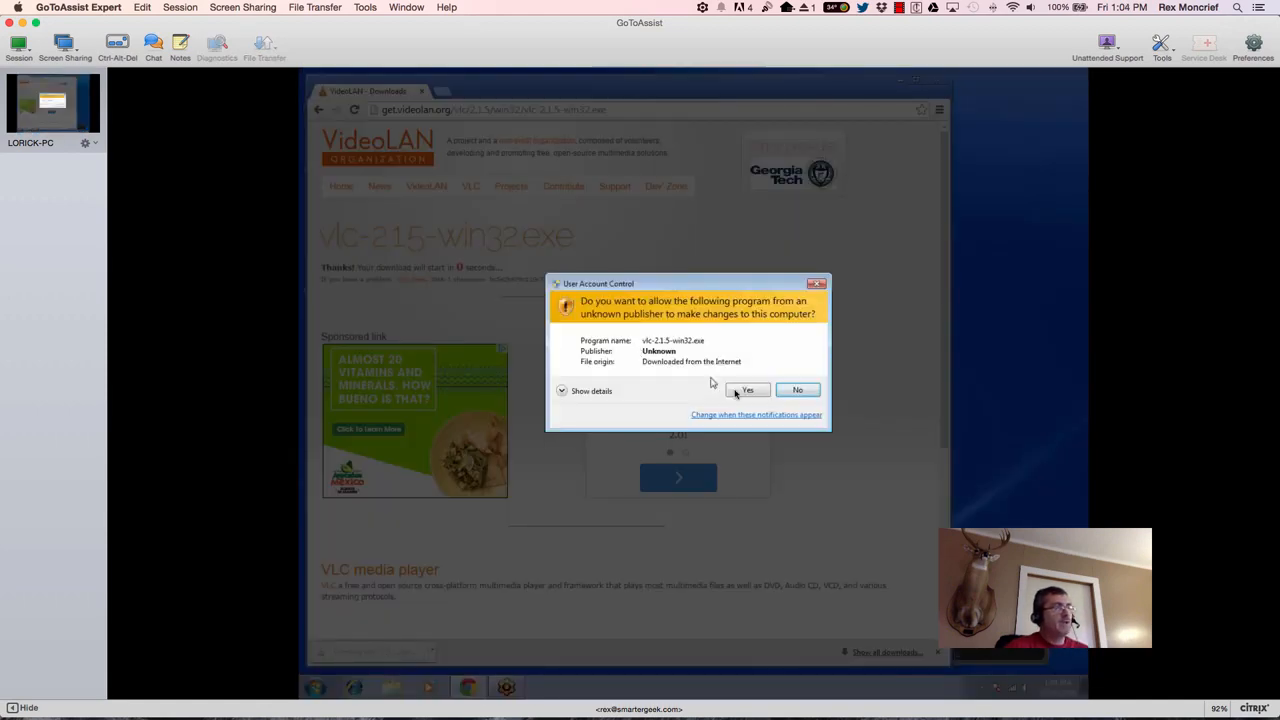
Step: Allow the VLC installer to make changes and install VLC media player in English with the preselected components and default location
left_click(749, 390)
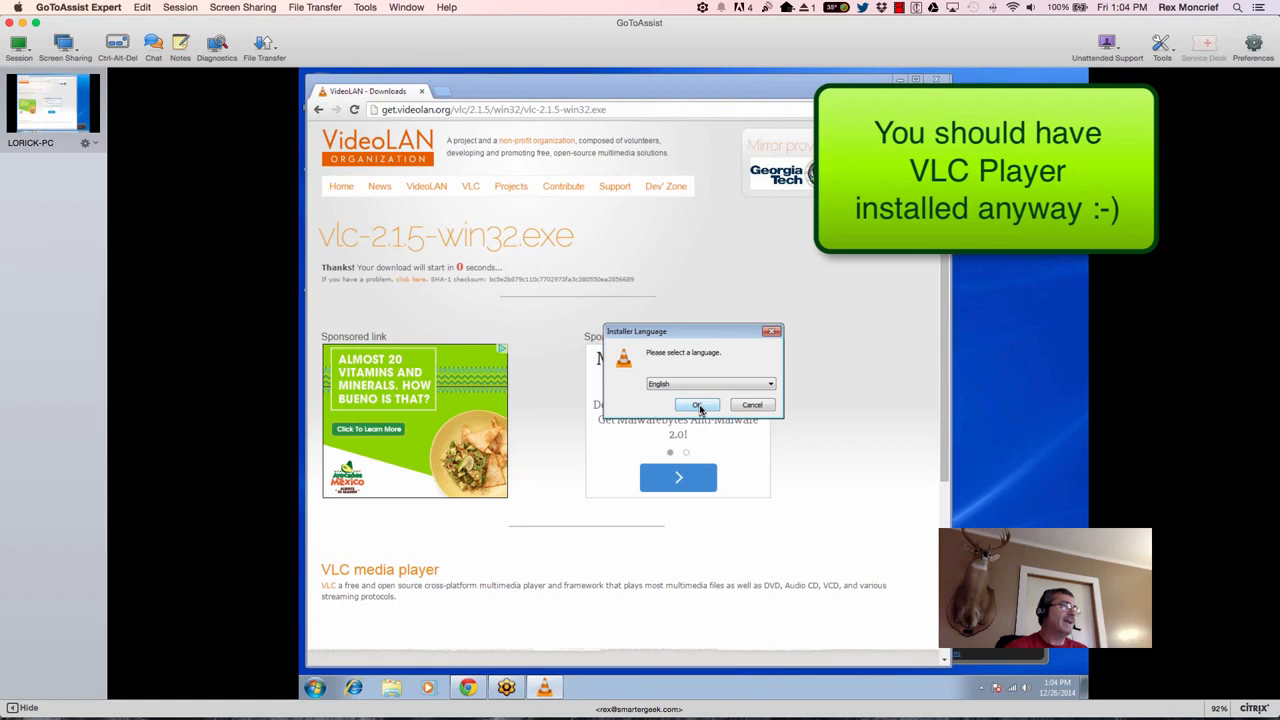
left_click(699, 406)
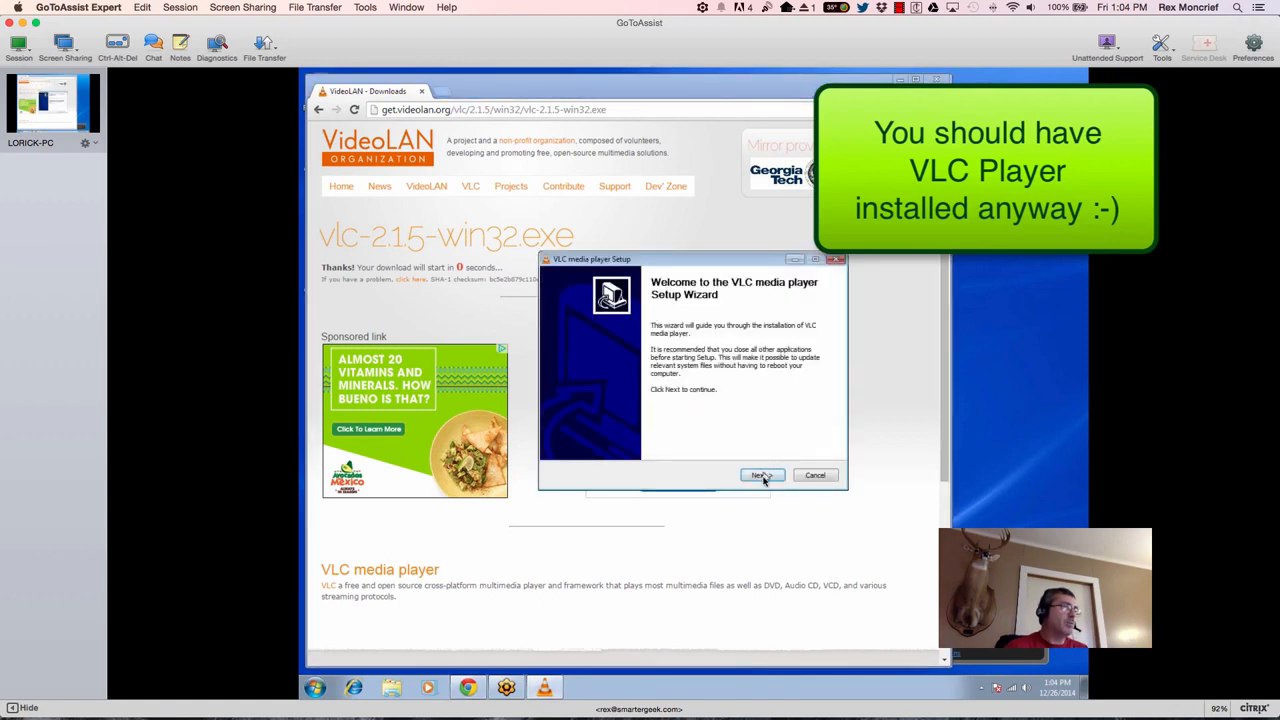
left_click(762, 476)
left_click(762, 476)
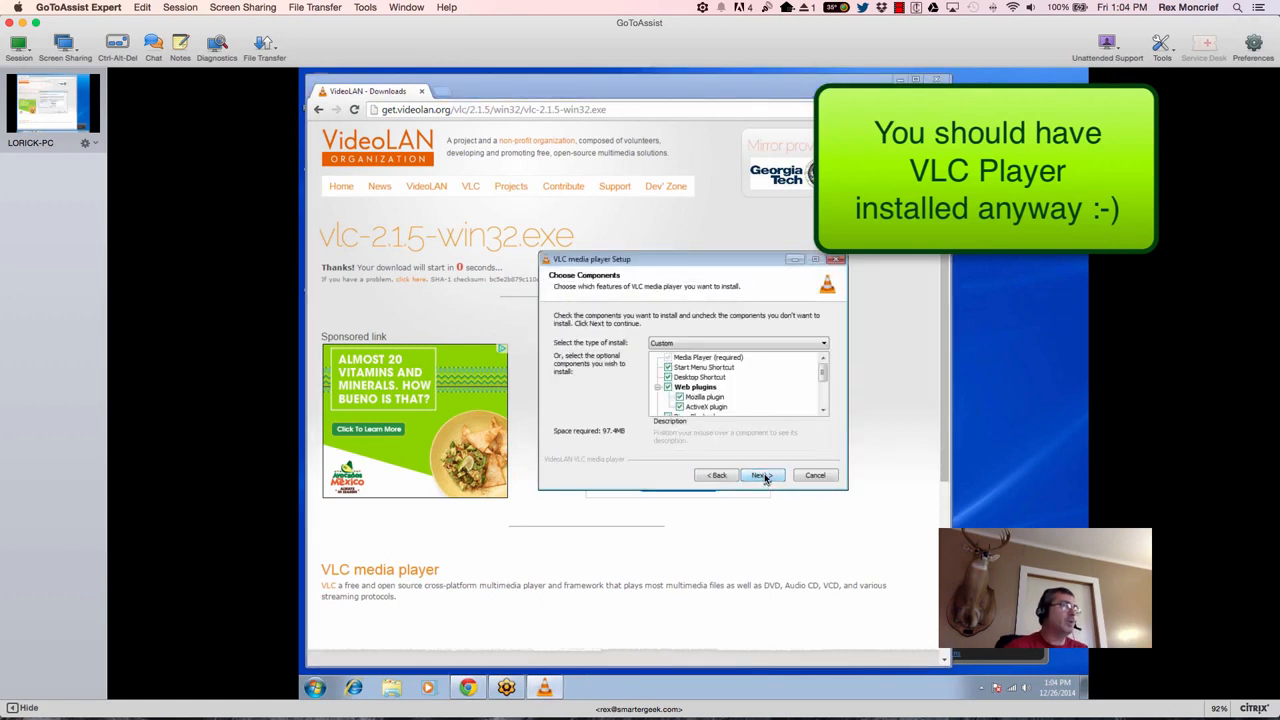
left_click(762, 476)
left_click(762, 476)
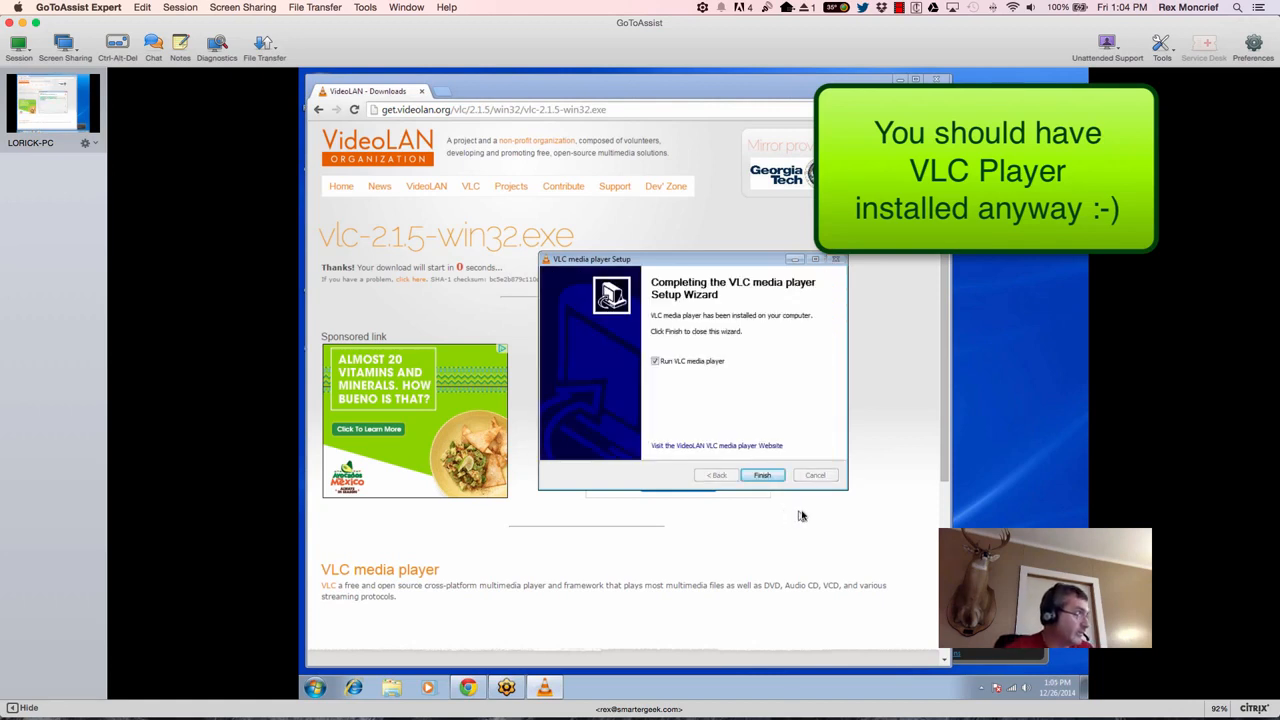
Step: Finish the setup wizard with VLC media player launched, and accept the privacy and network access policy with both options enabled
left_click(762, 476)
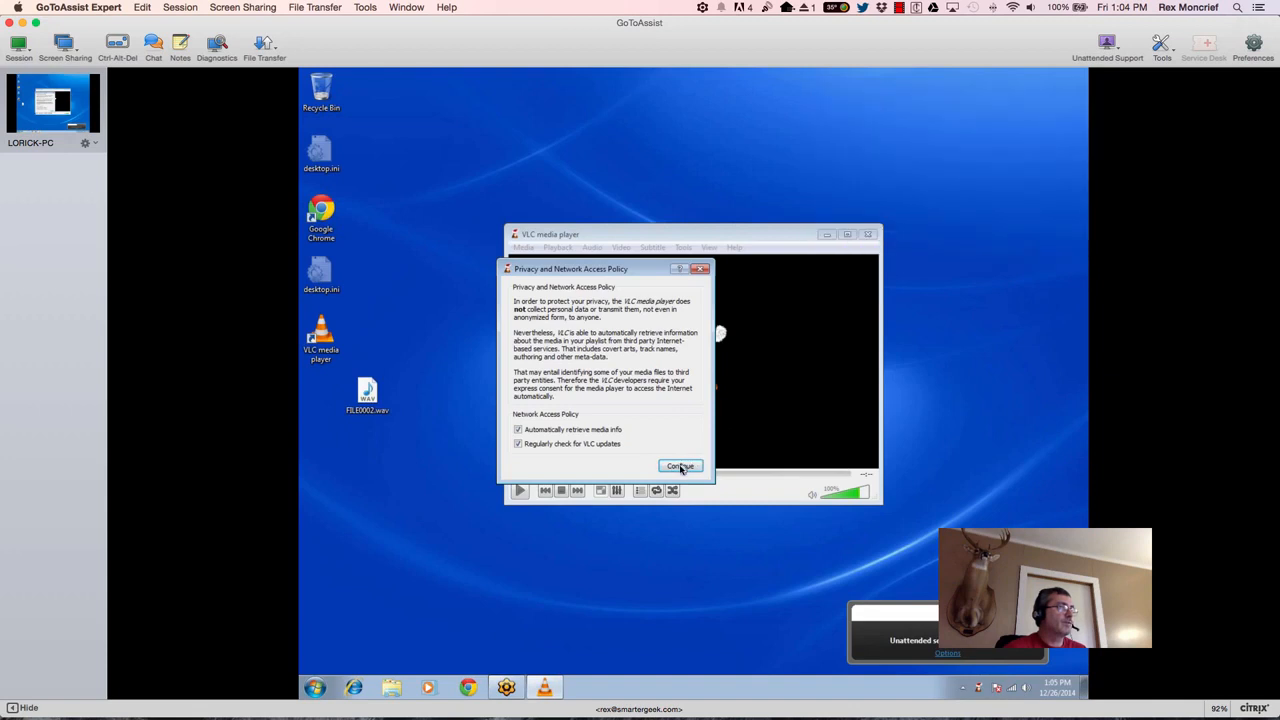
left_click(680, 466)
Step: Open FILE0002.wav from the desktop in VLC, play its first seconds to check the audio, and stop playback
left_click(524, 248)
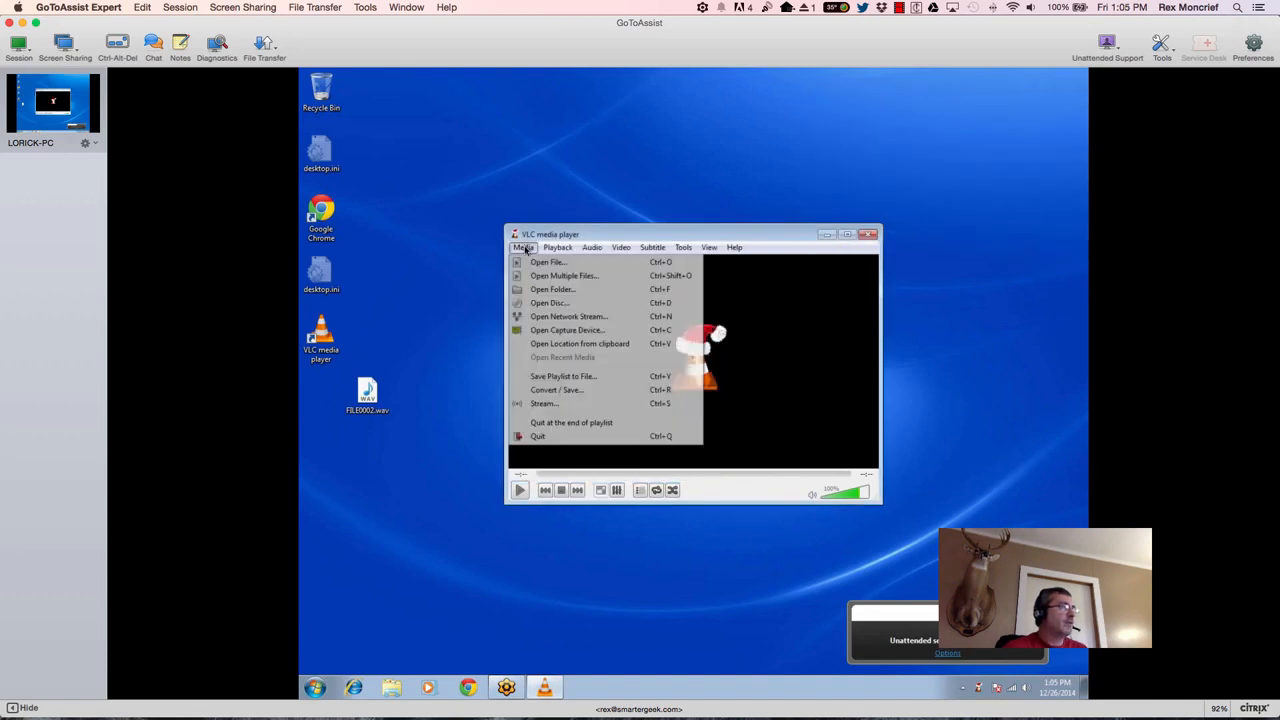
left_click(533, 268)
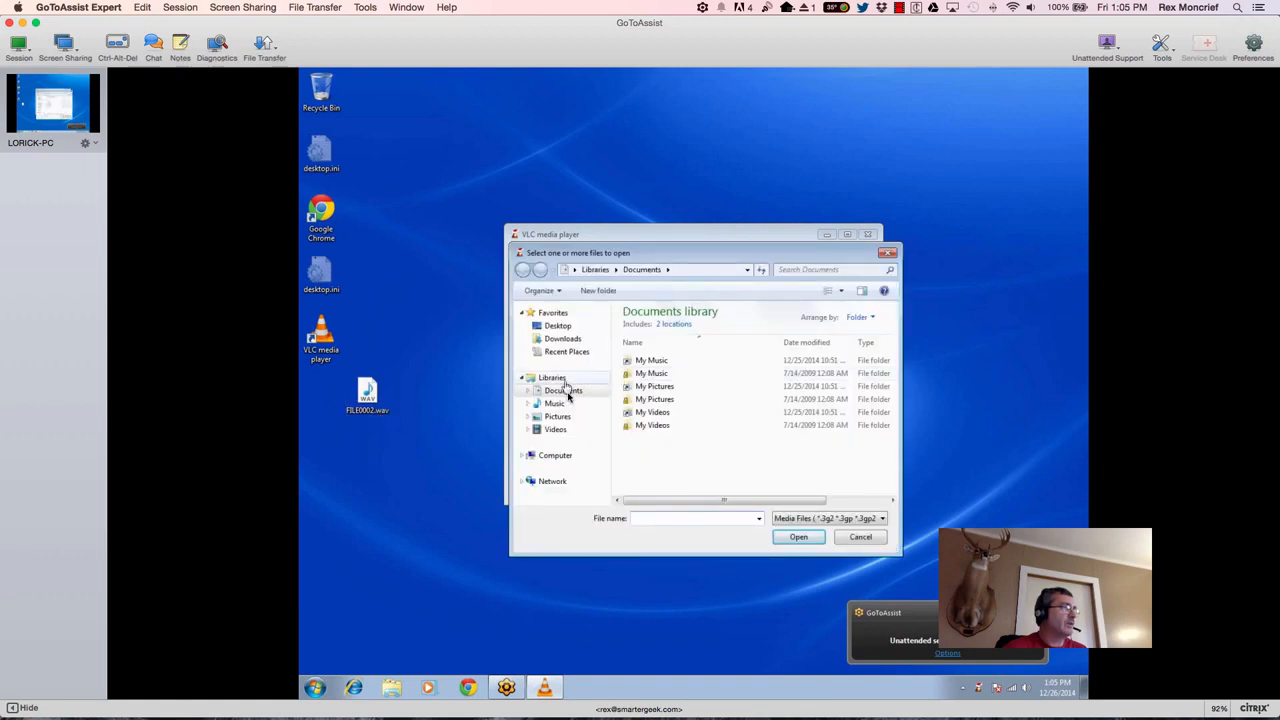
left_click(560, 325)
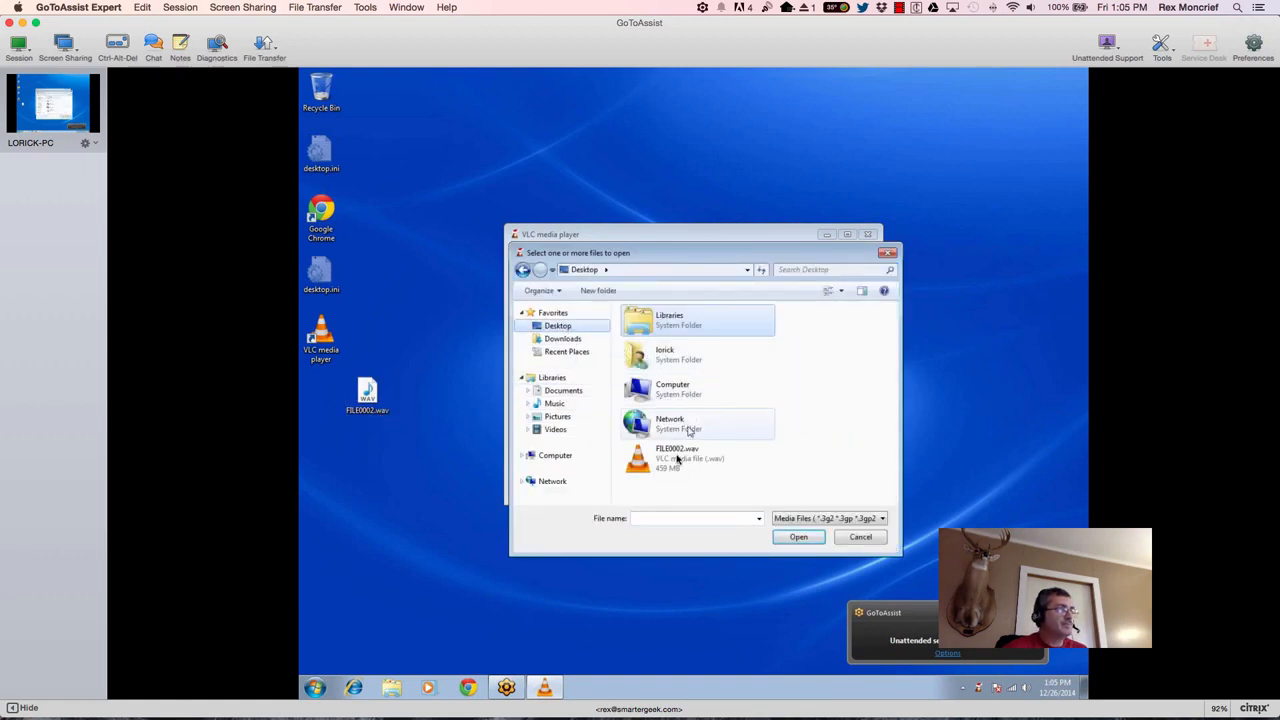
left_click(677, 460)
double_click(677, 460)
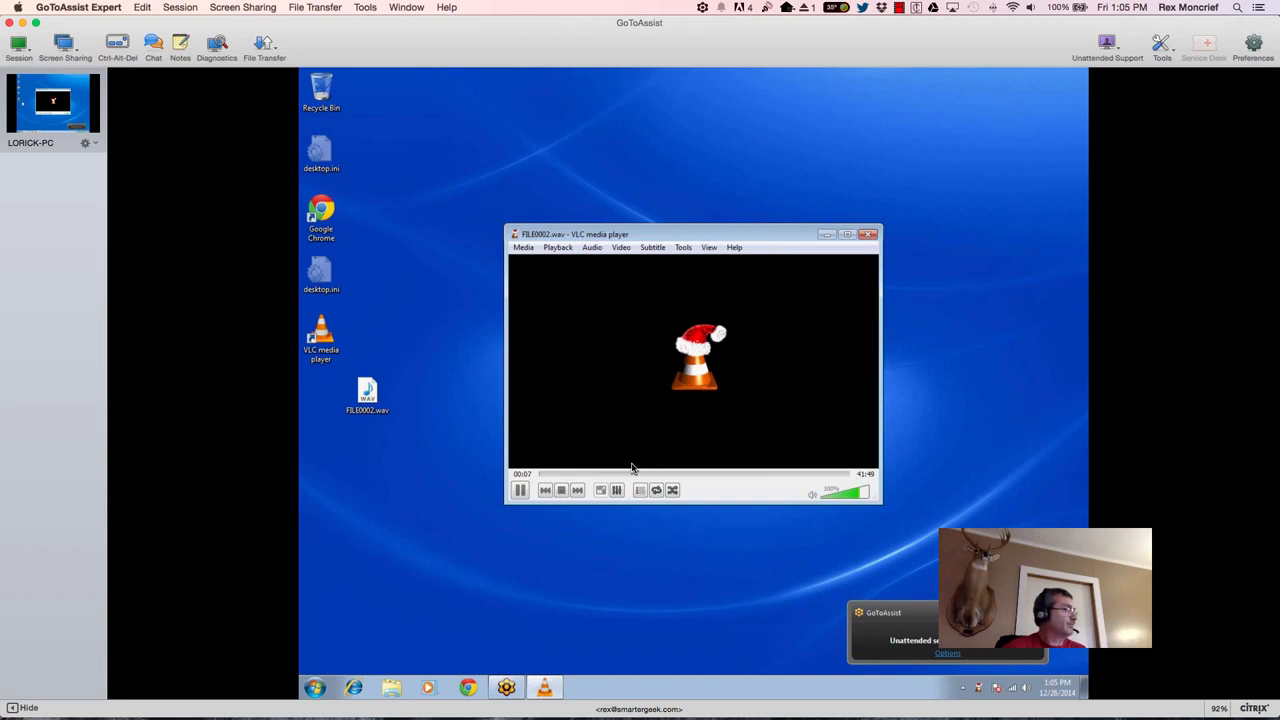
left_click(561, 490)
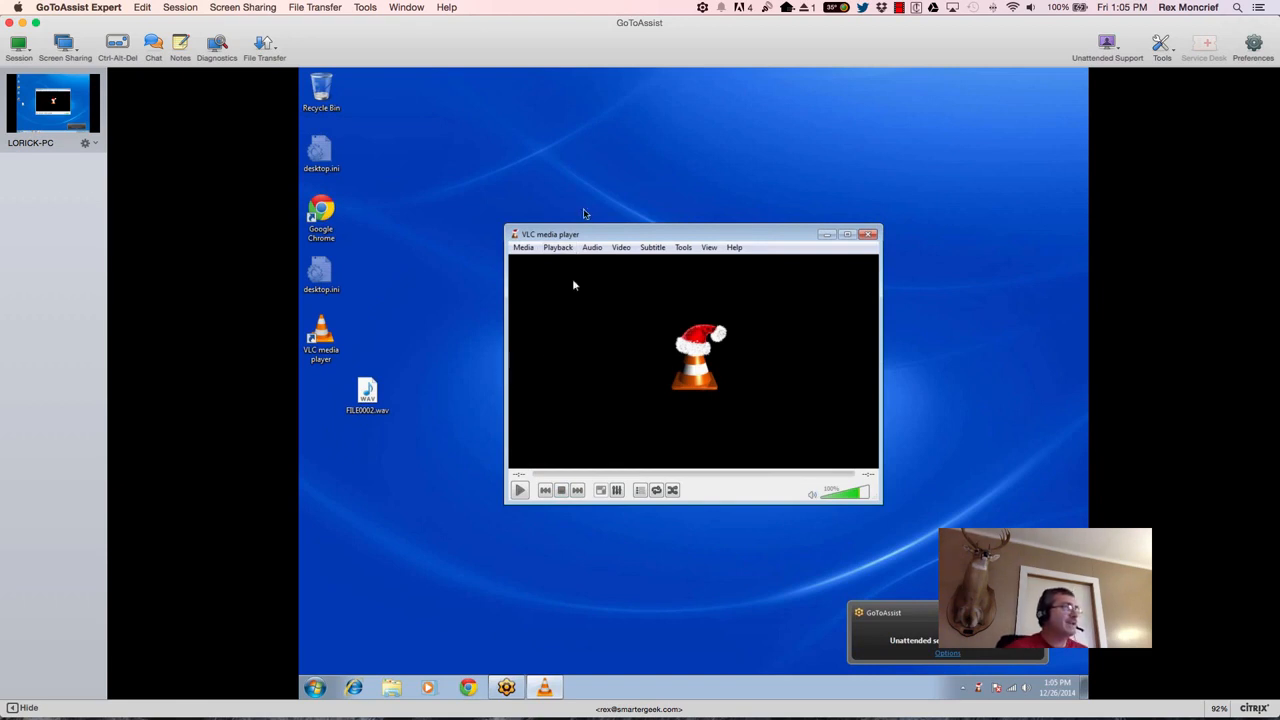
Step: Start a Convert / Save job with FILE0002.wav from the desktop as the source, and proceed to the conversion settings
left_click(523, 248)
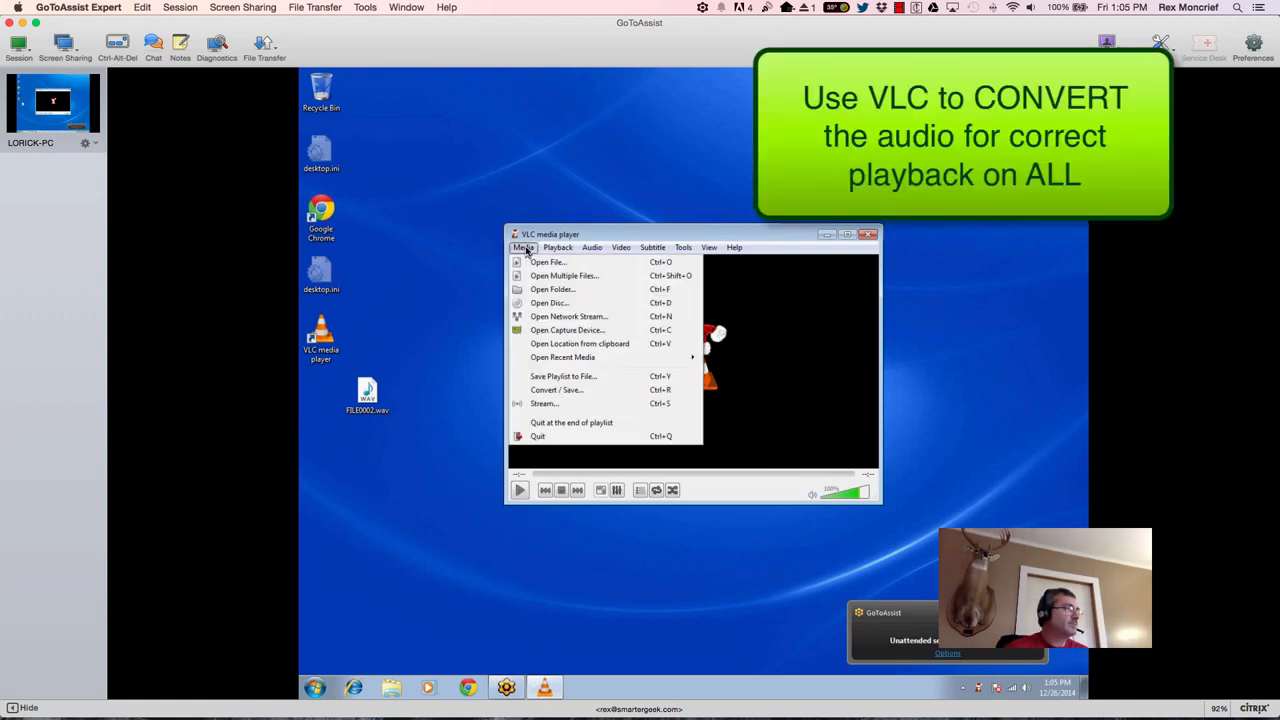
left_click(556, 392)
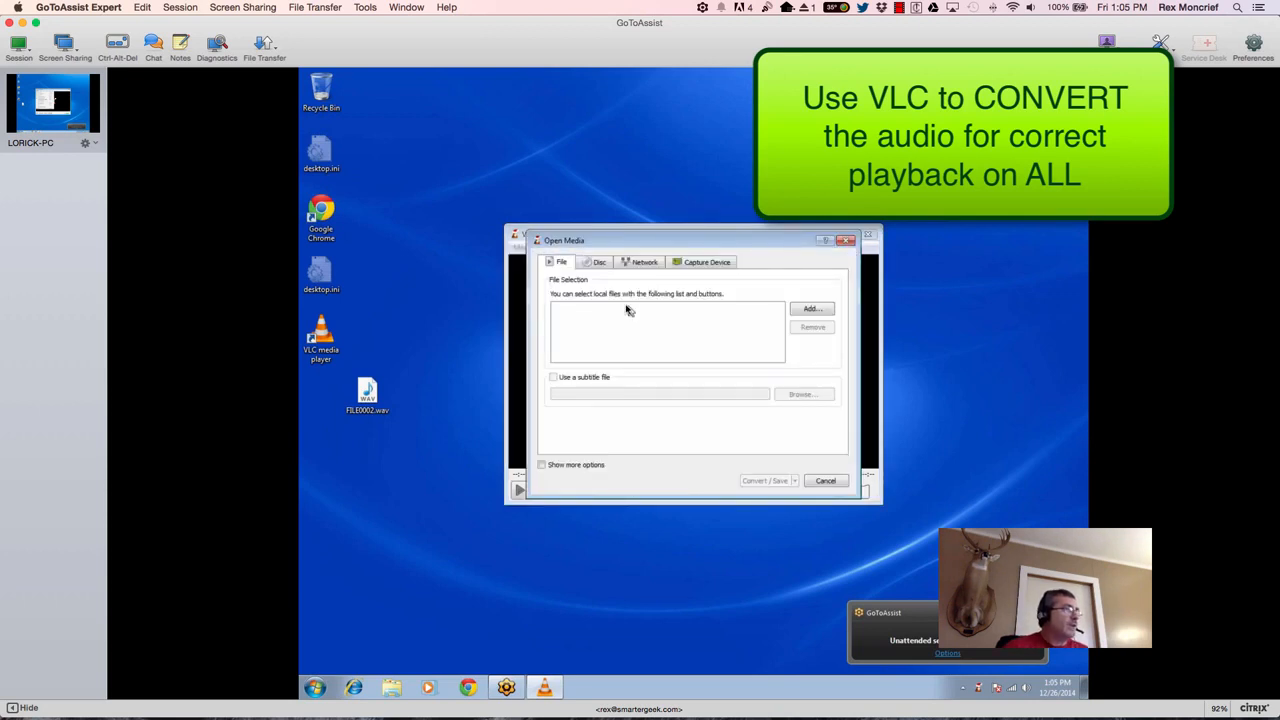
left_click_drag(389, 393, 632, 340)
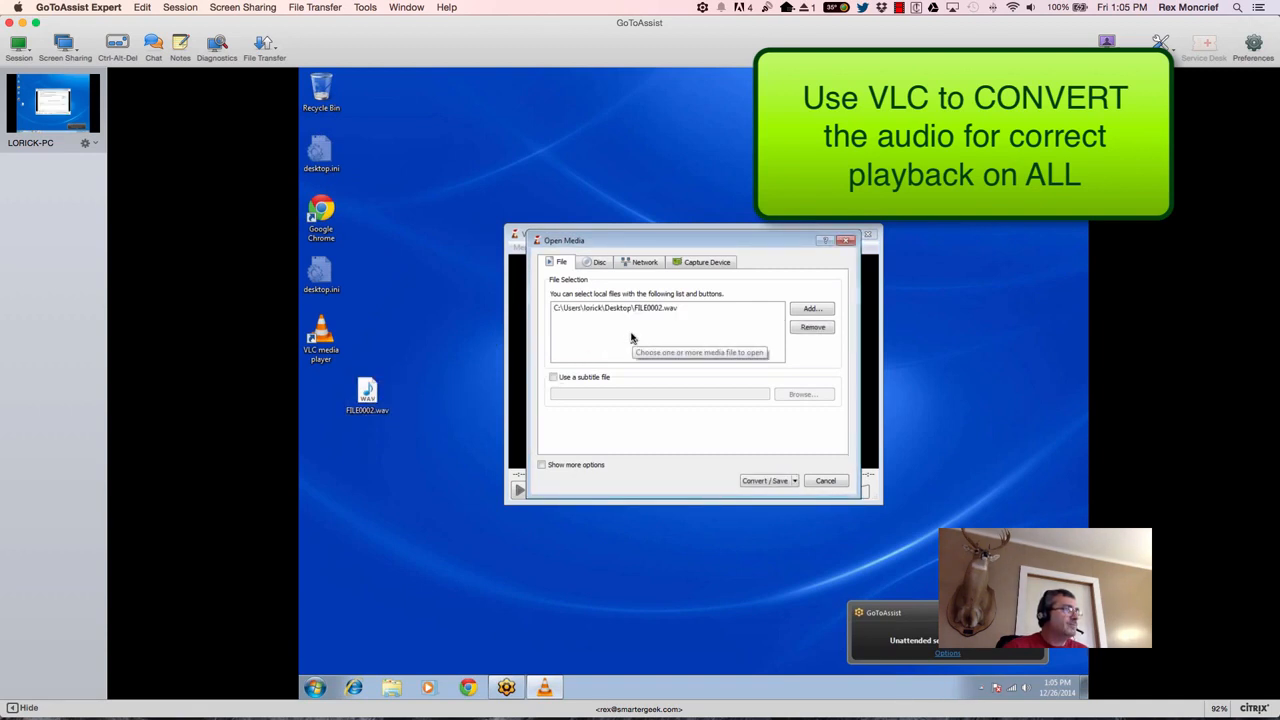
left_click(794, 481)
left_click(767, 483)
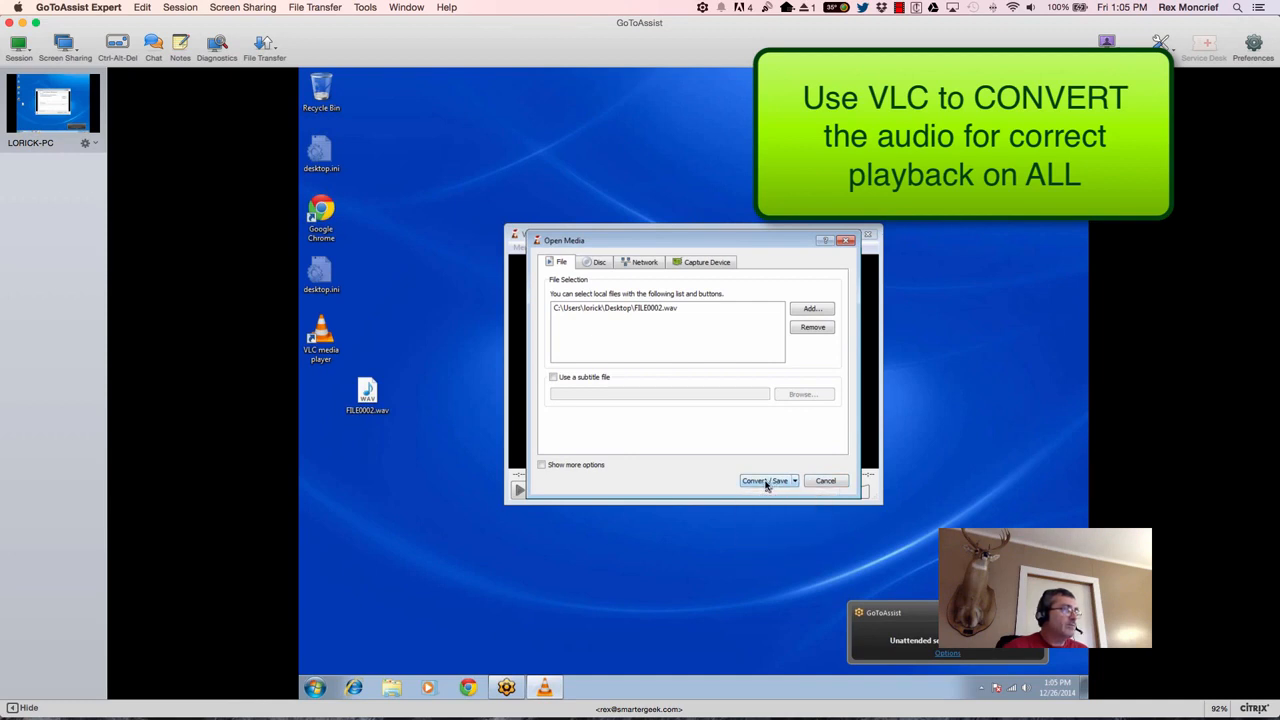
left_click(767, 483)
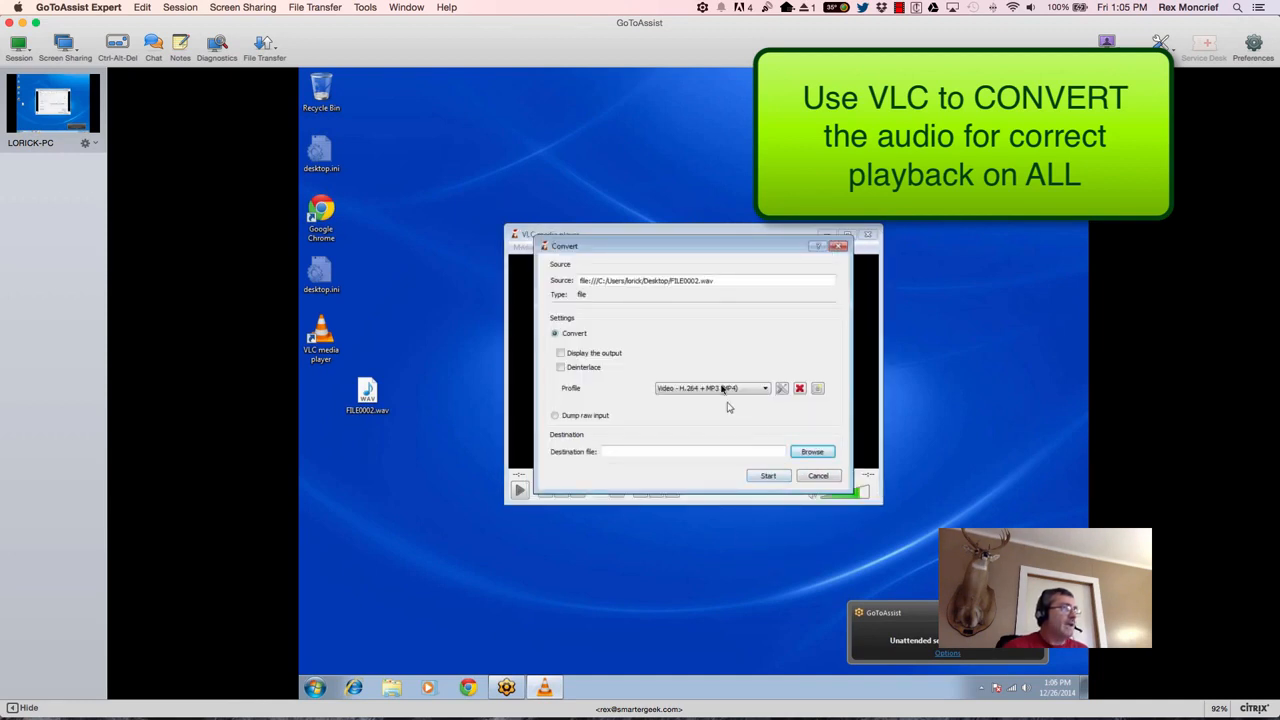
Step: Set the conversion profile to Audio - MP3
left_click(722, 388)
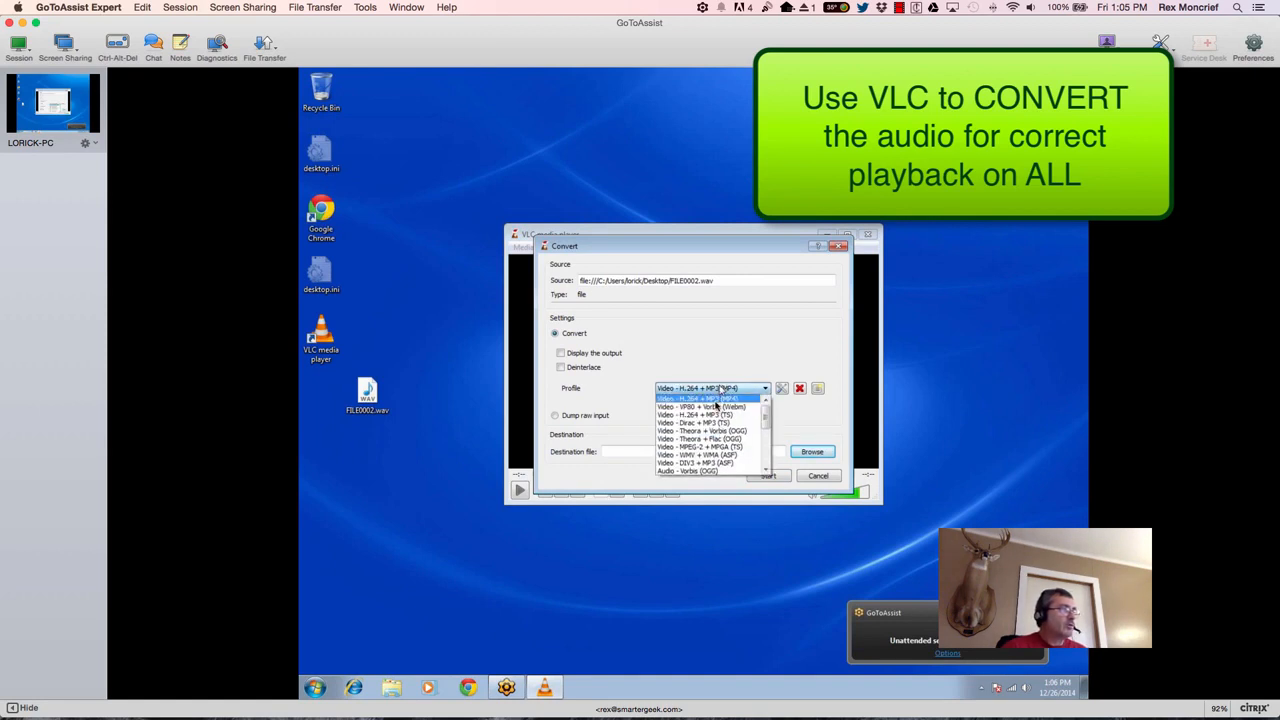
left_click_drag(766, 420, 766, 440)
left_click(702, 445)
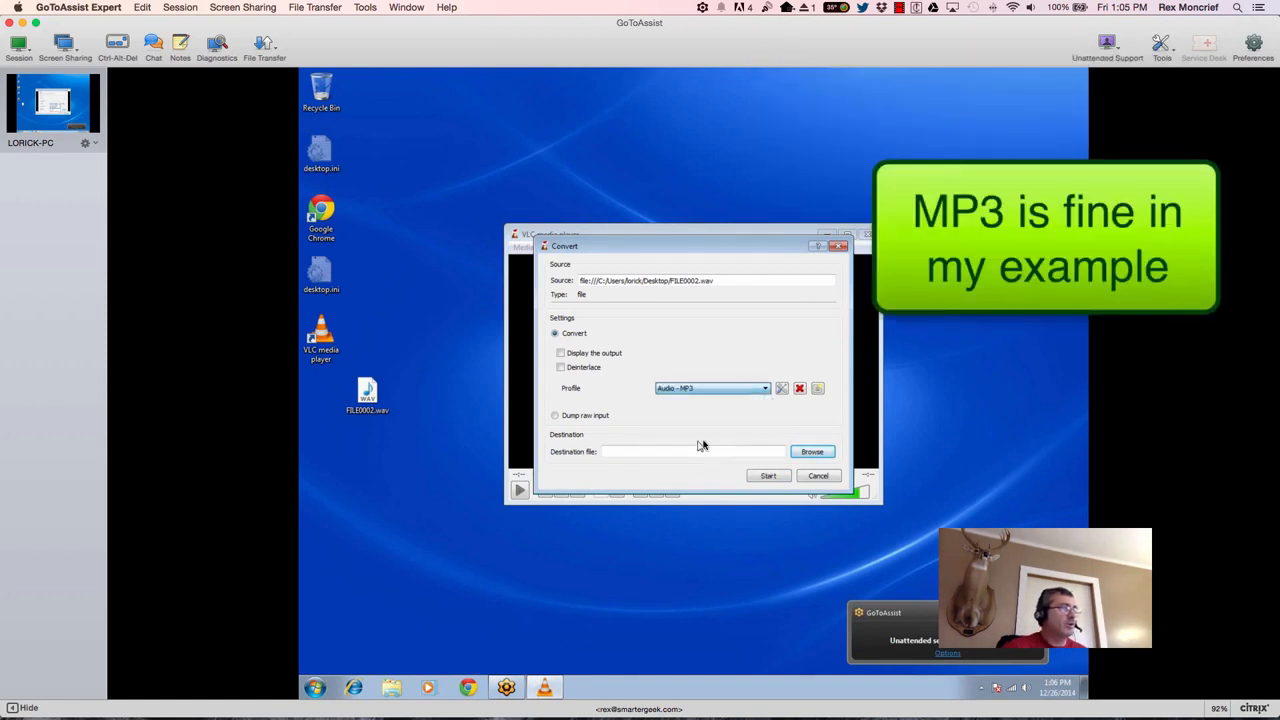
Step: Set the destination to the desktop with the file name 2014-12-21-Clearview as an MP3, and start the conversion
left_click(700, 450)
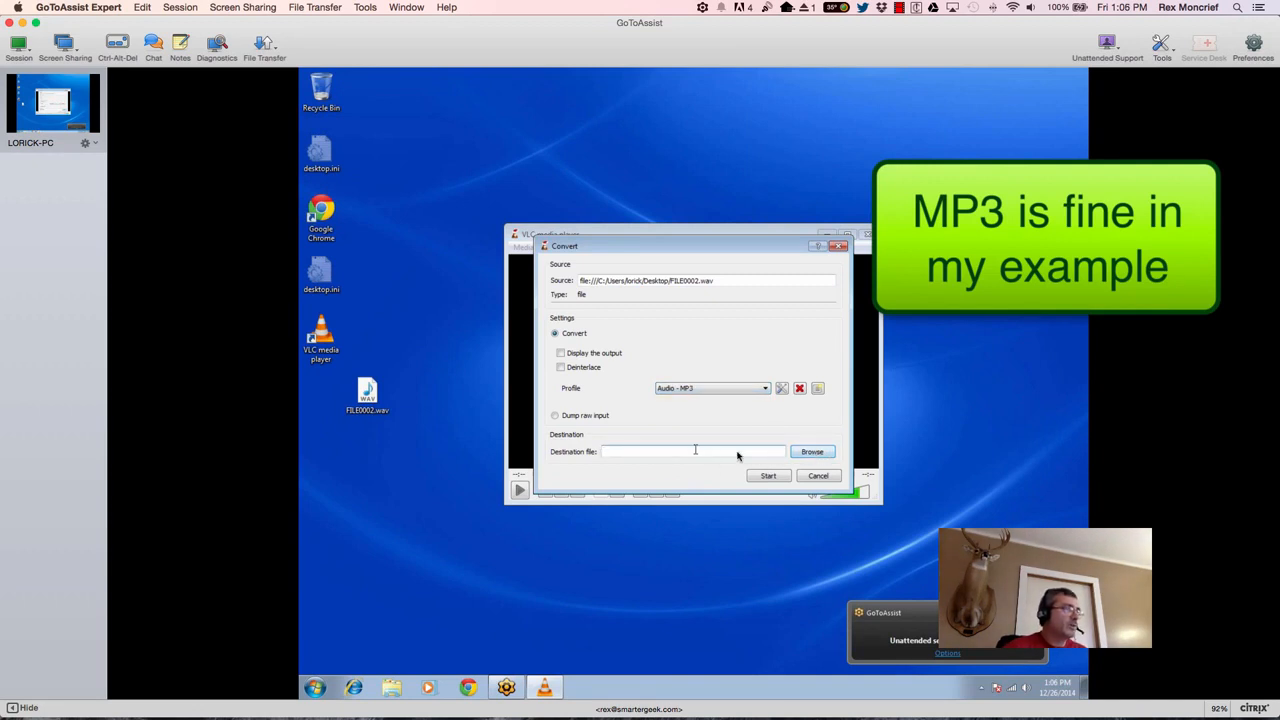
left_click(812, 451)
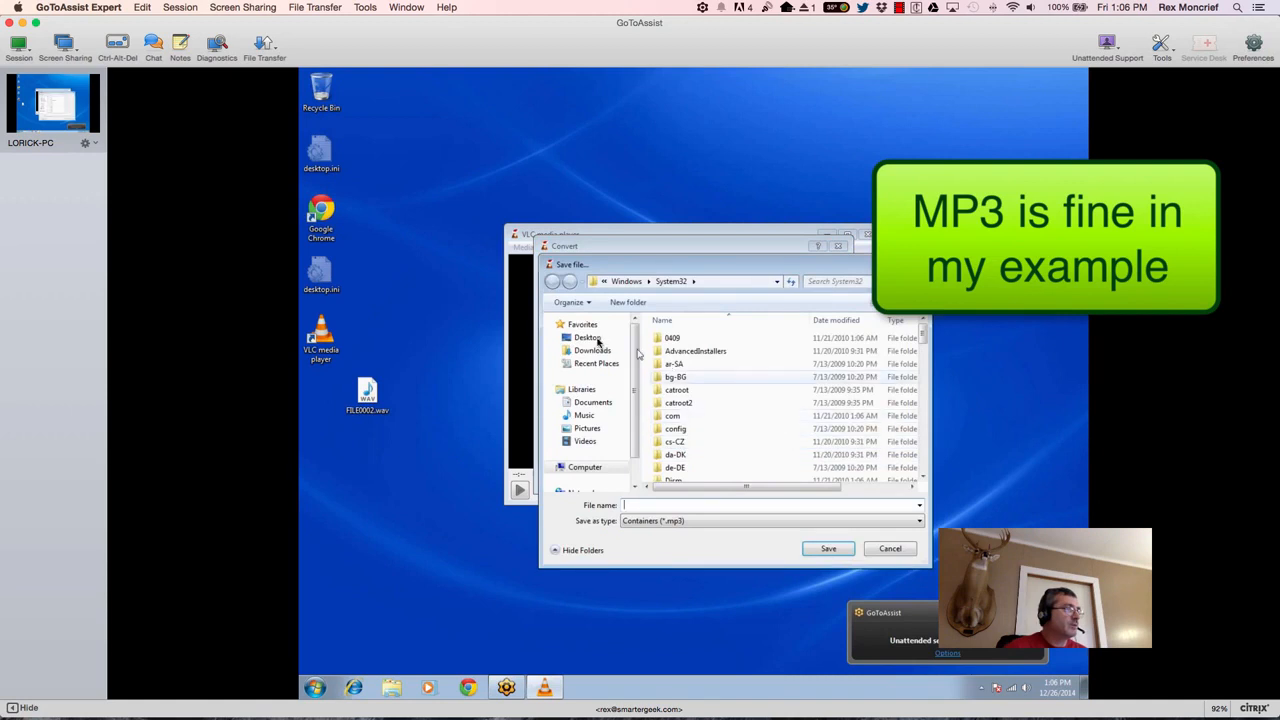
left_click(590, 338)
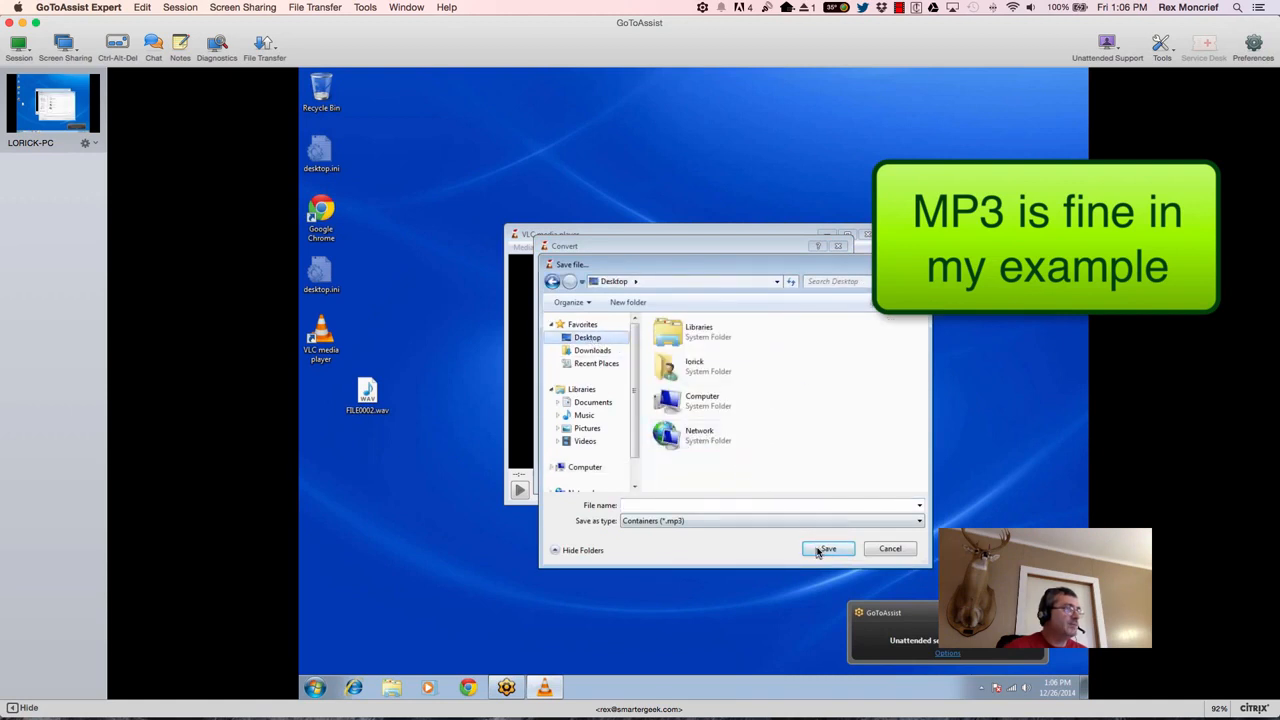
left_click(668, 506)
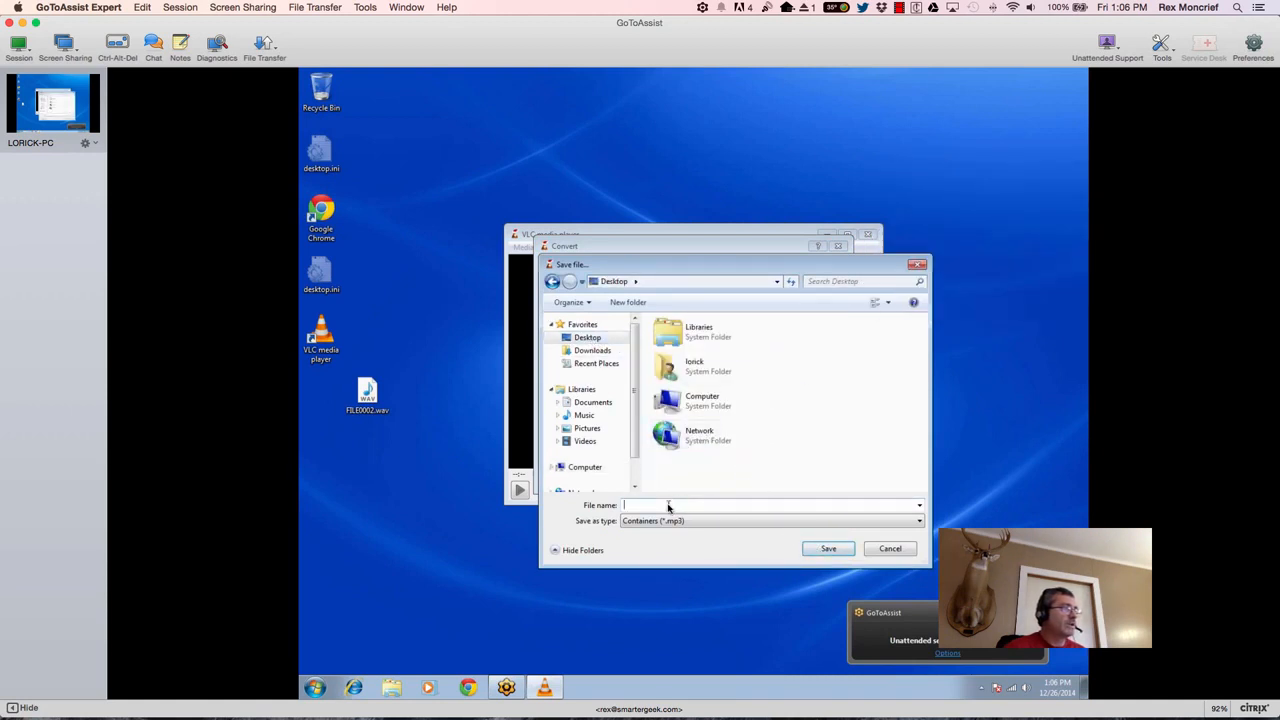
type("201")
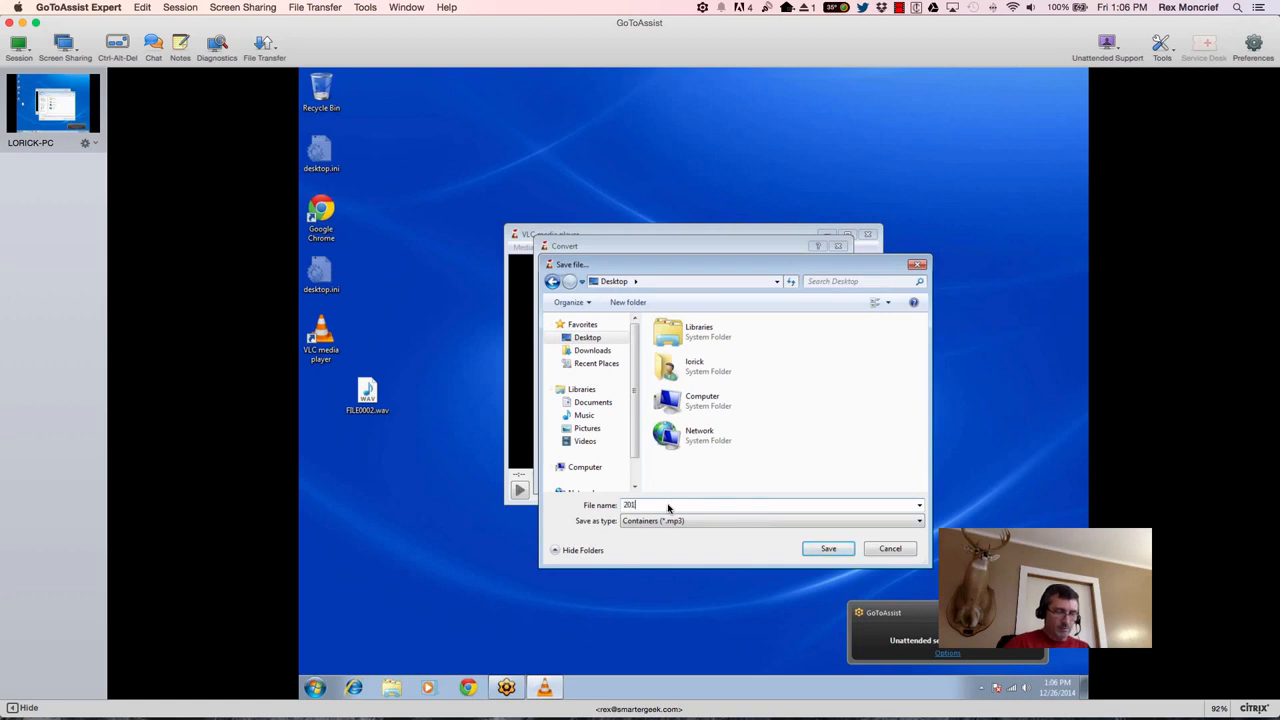
type("4-12")
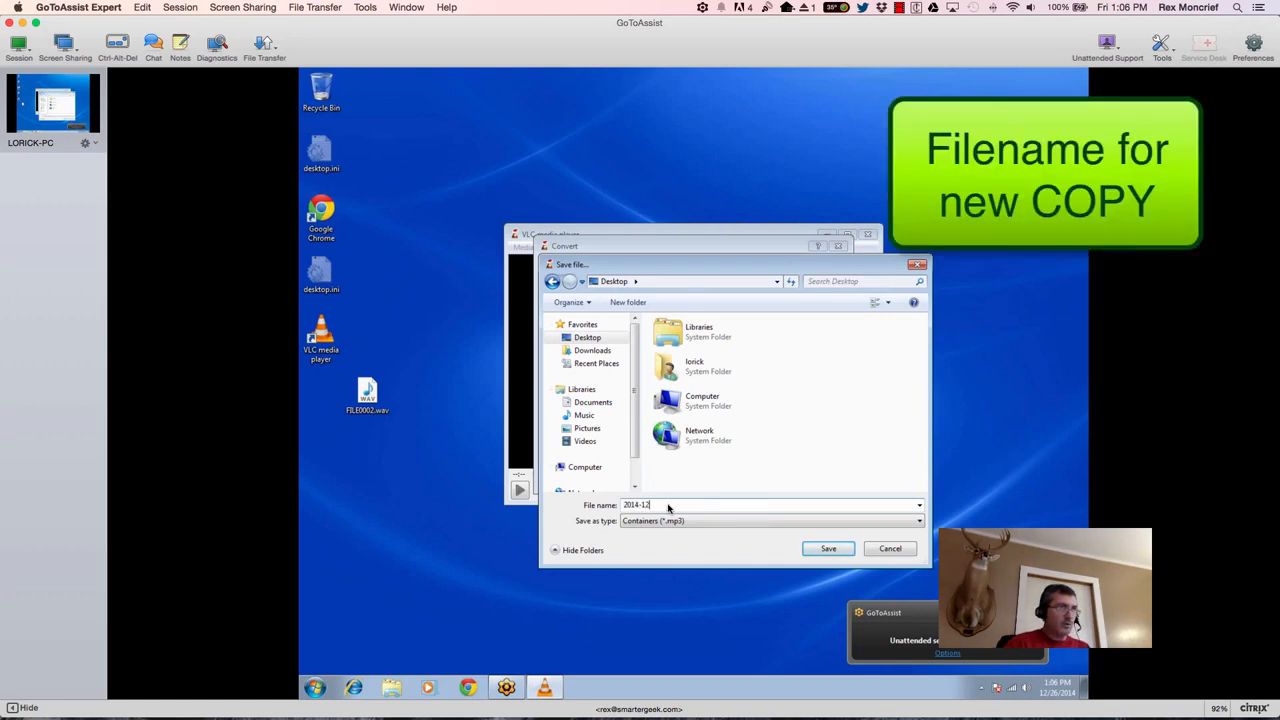
type("-21-Clearview")
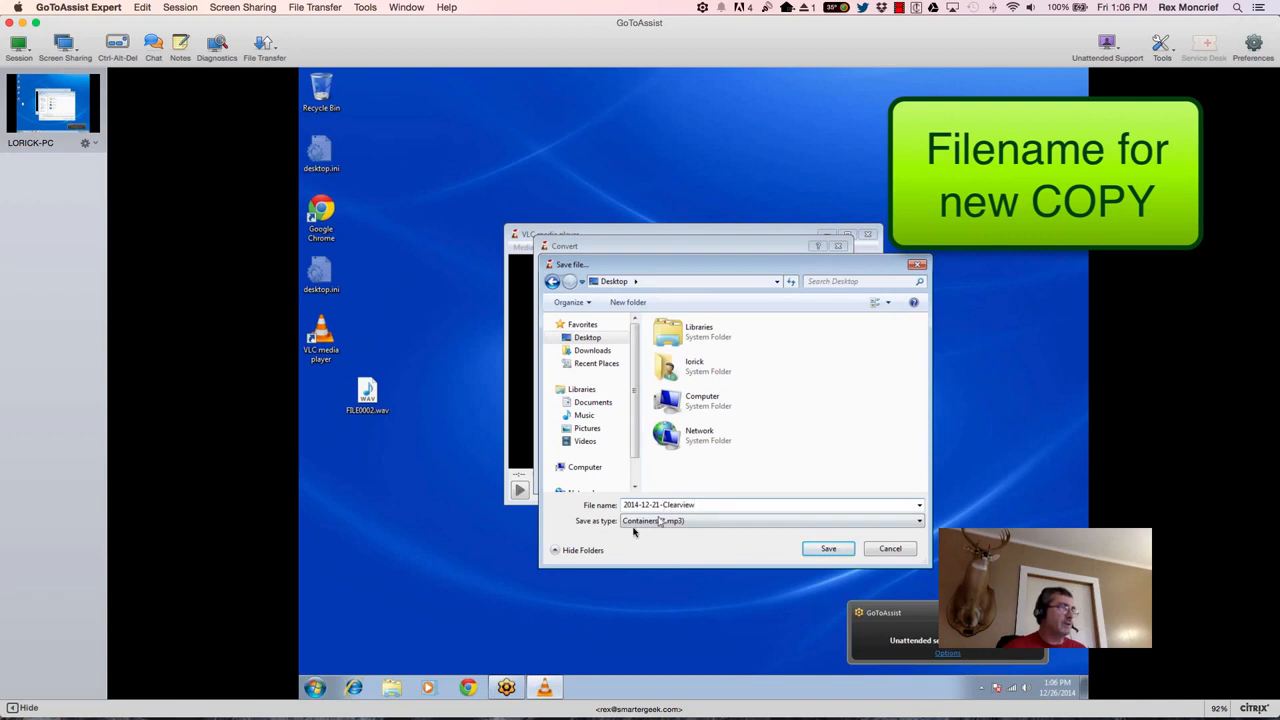
left_click(821, 554)
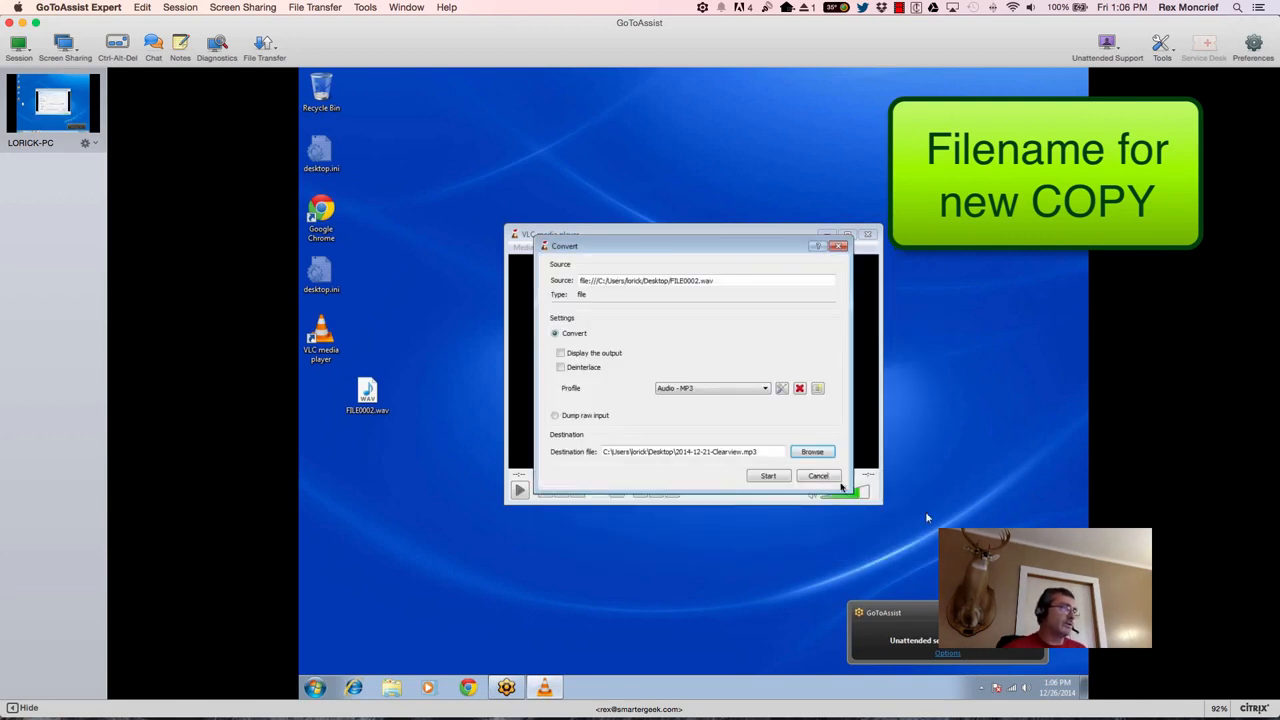
left_click(767, 477)
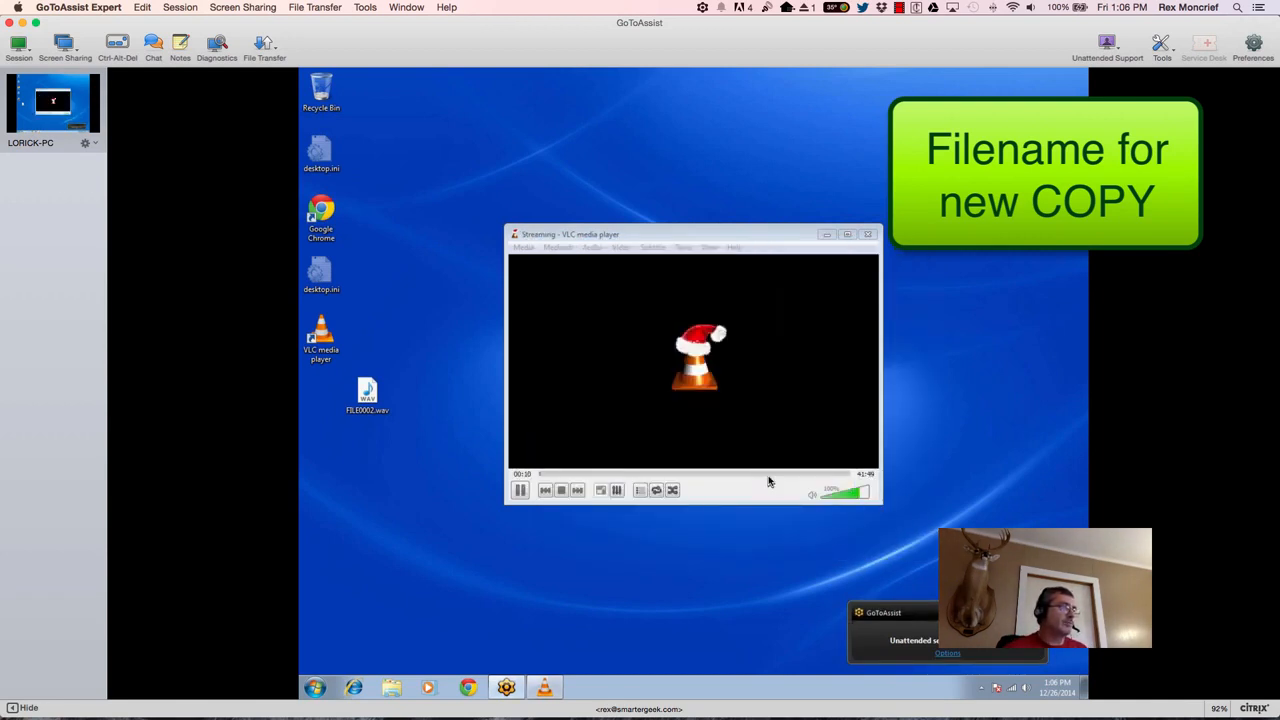